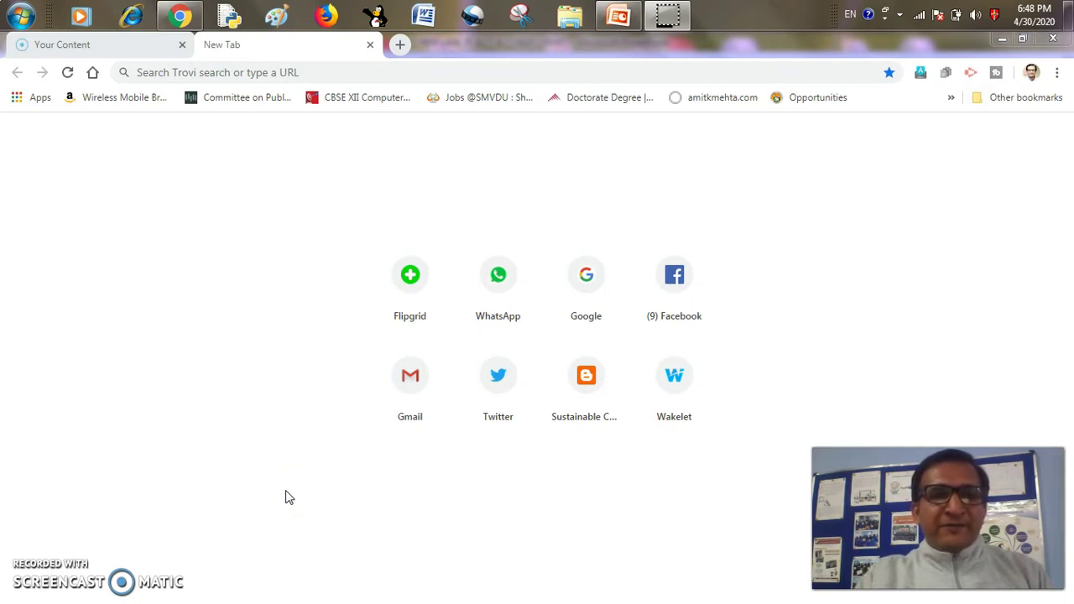
# Go to forms.google.com and start a new form from the Blank Quiz template.
pyautogui.click(270, 74)
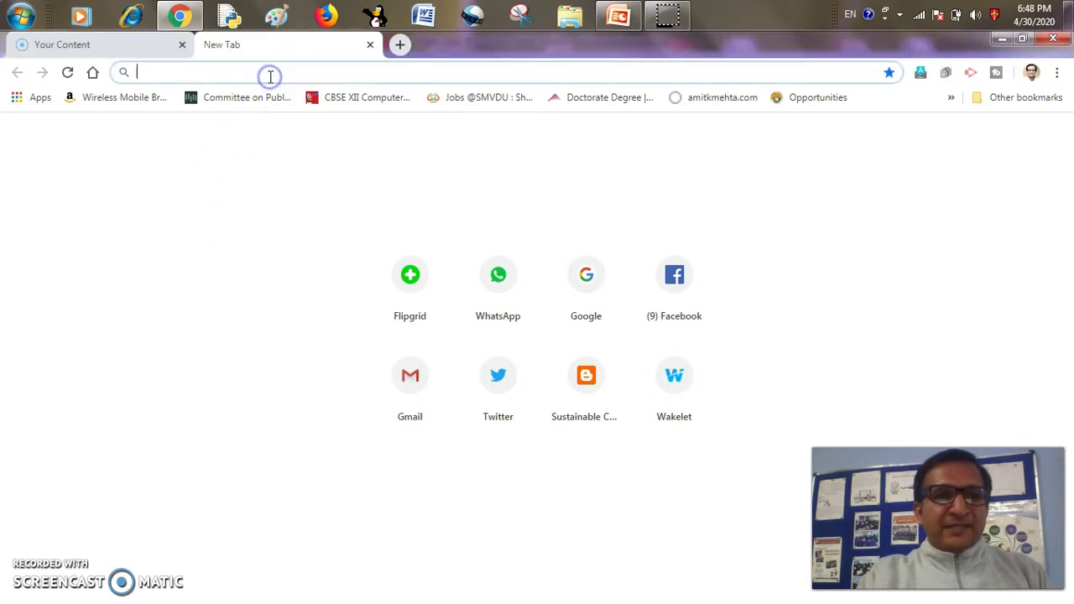
pyautogui.write('forms.google.com')
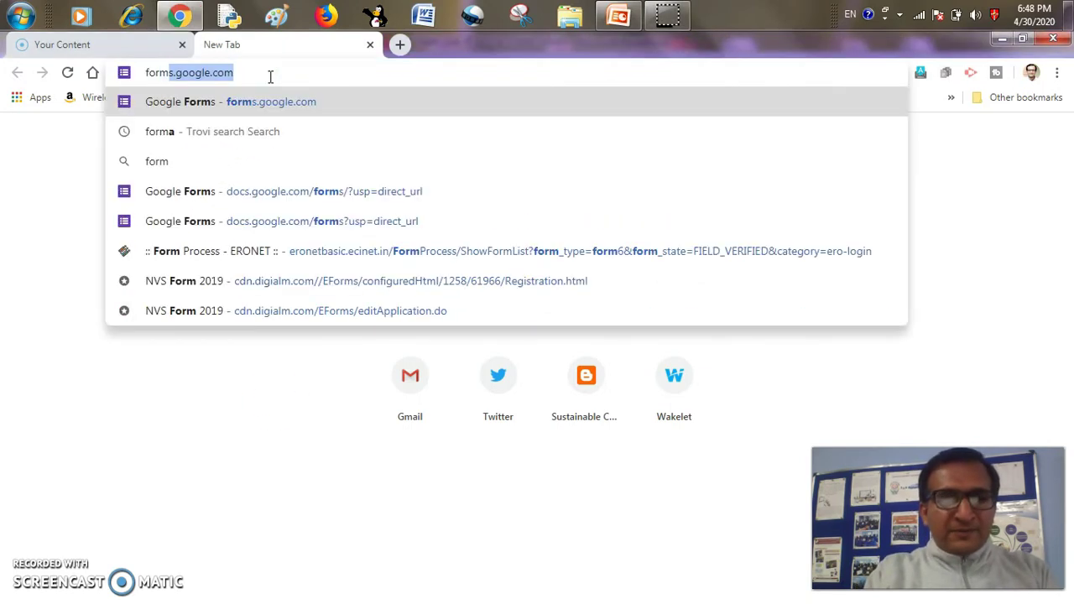
pyautogui.press('Return')
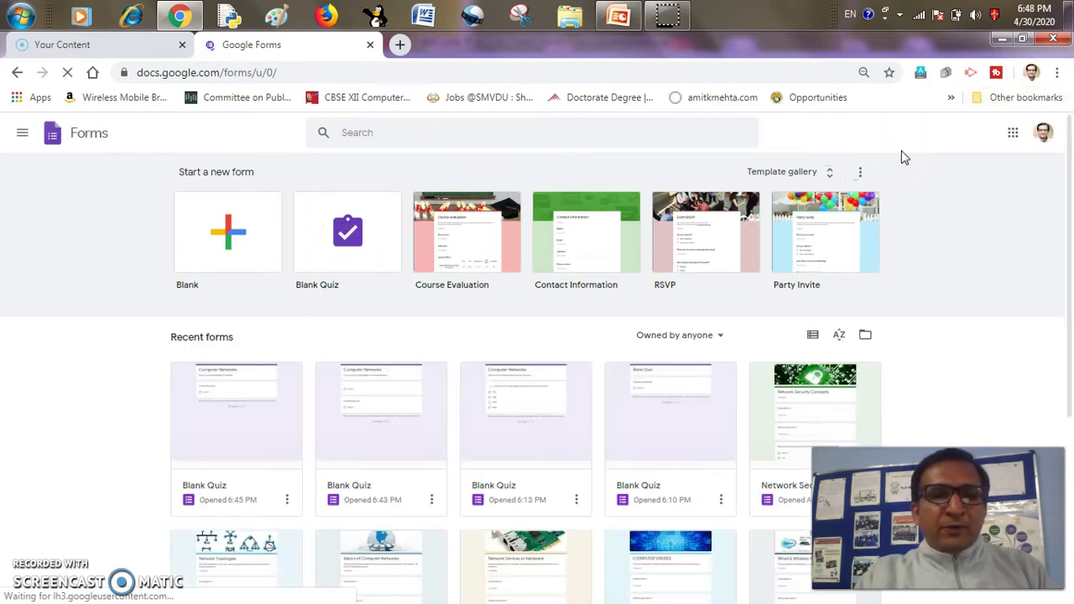
pyautogui.click(350, 236)
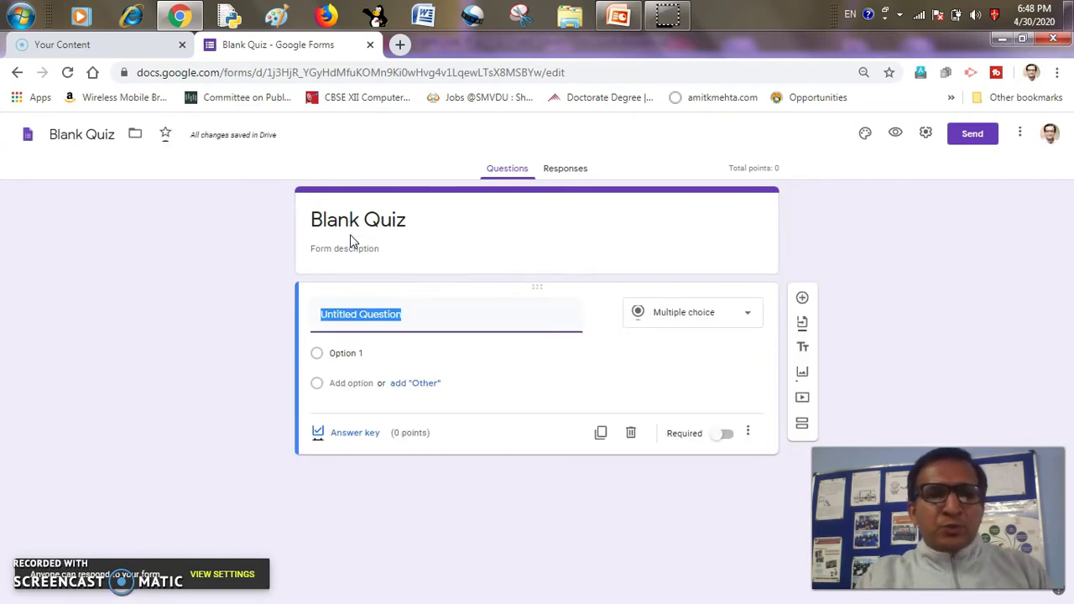
# Replace the quiz title with "Computer Networks".
pyautogui.click(361, 218)
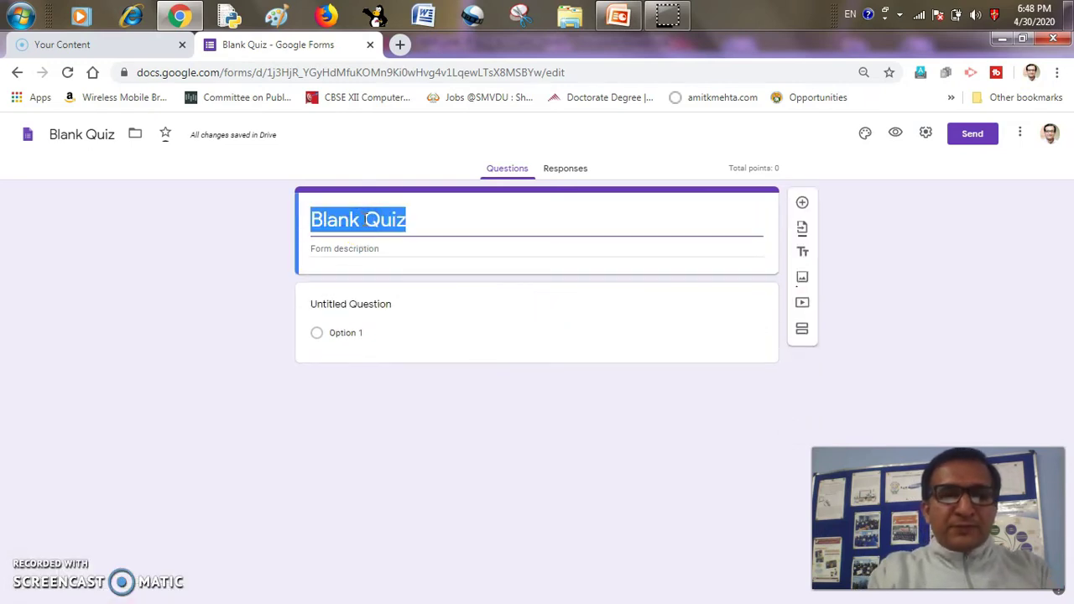
pyautogui.click(363, 219)
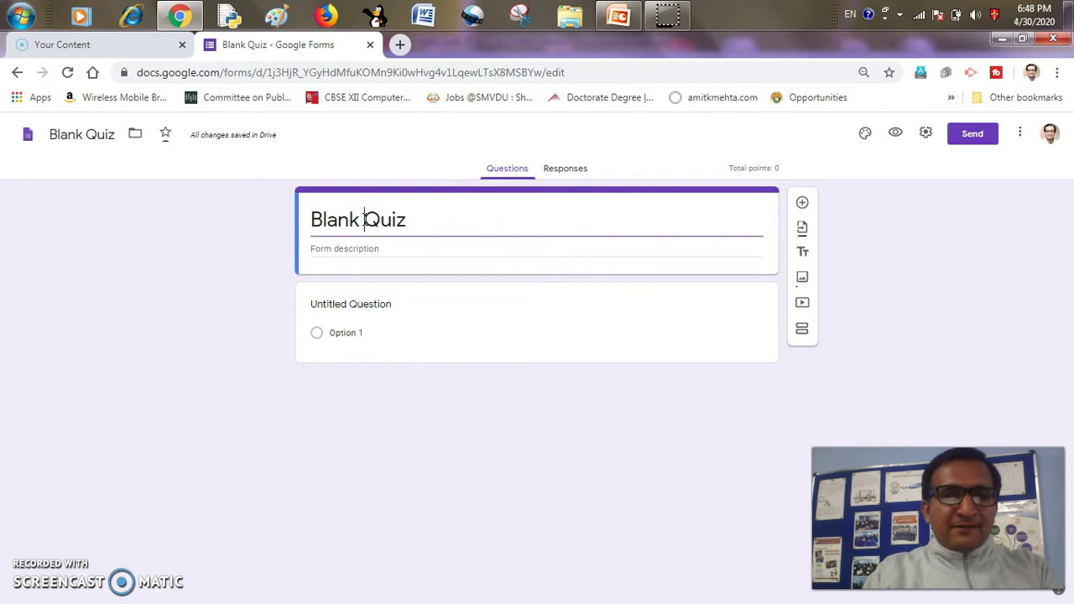
pyautogui.moveTo(434, 228); pyautogui.dragTo(127, 223)
pyautogui.write('Computer Networks')
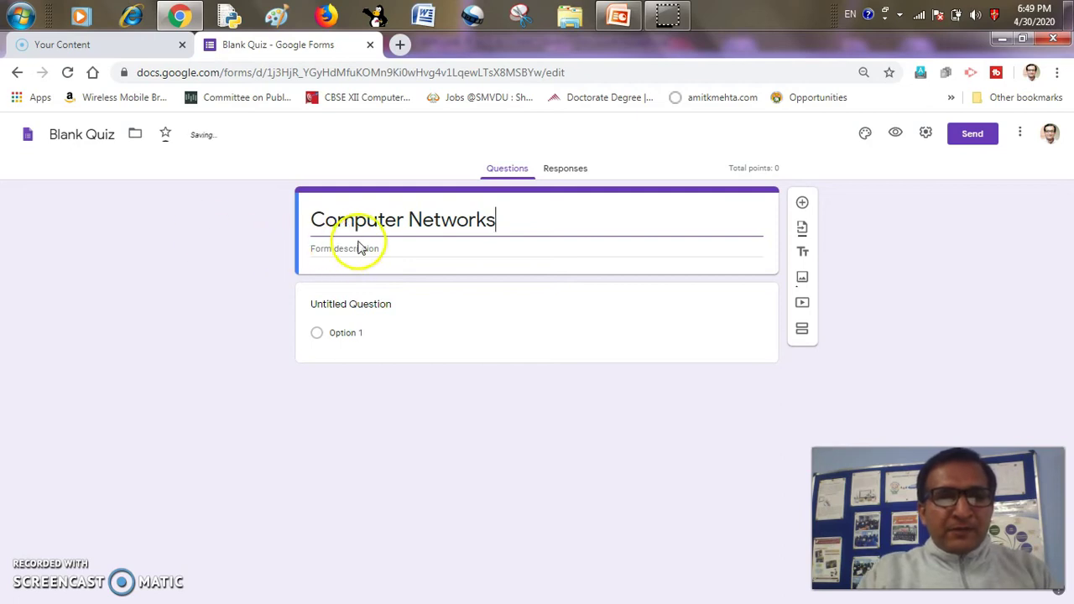
# Enter the form description "A quiz to test your knowledge about Computer Networks.".
pyautogui.click(356, 251)
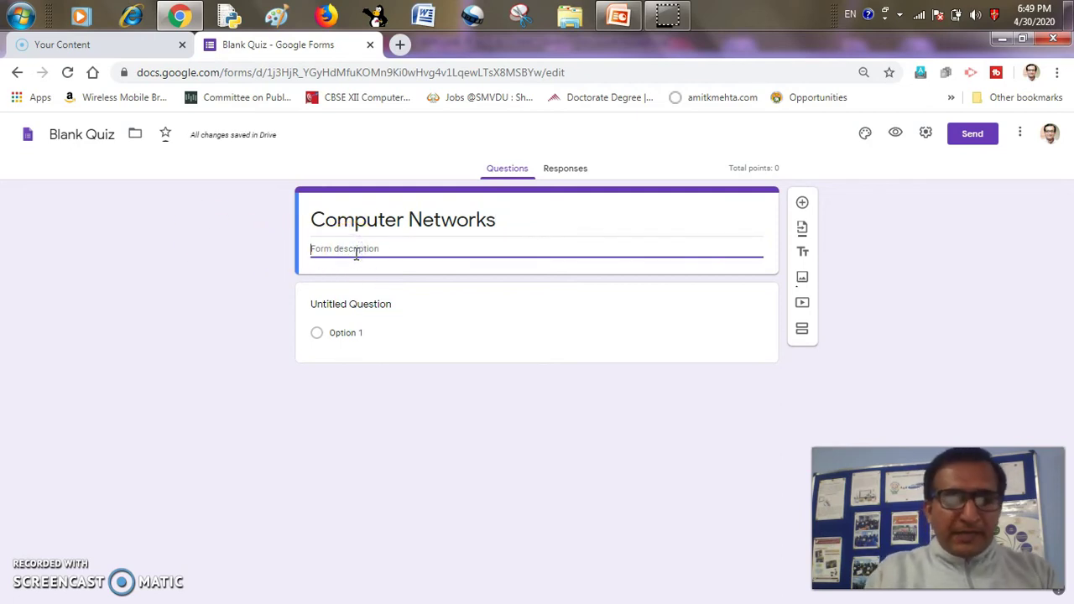
pyautogui.write('A qu')
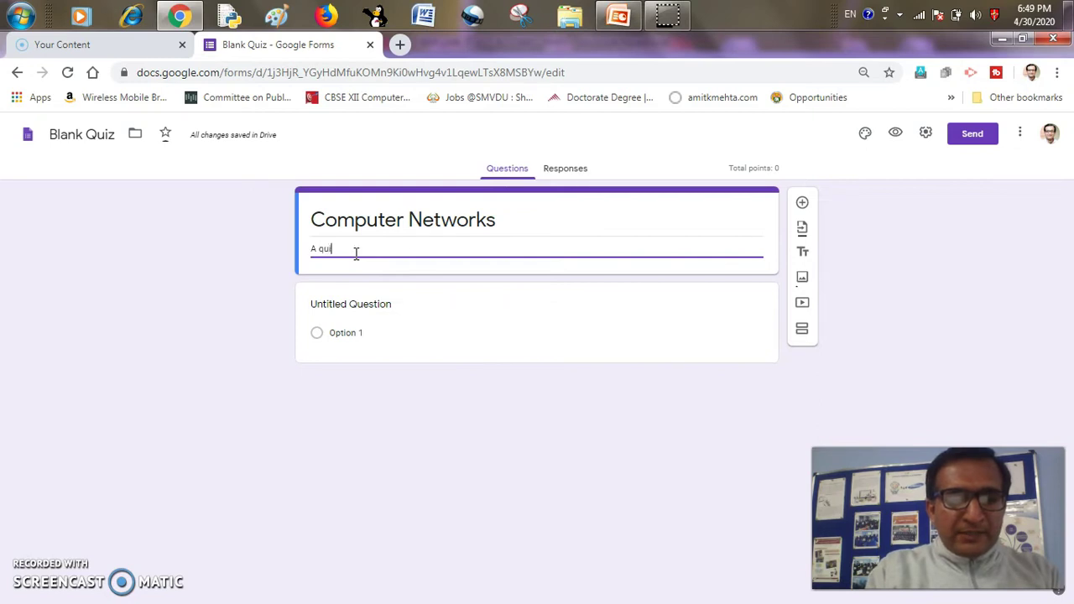
pyautogui.write('iz to test your knoeldge')
pyautogui.press('BackSpace')
pyautogui.press('BackSpace')
pyautogui.press('BackSpace')
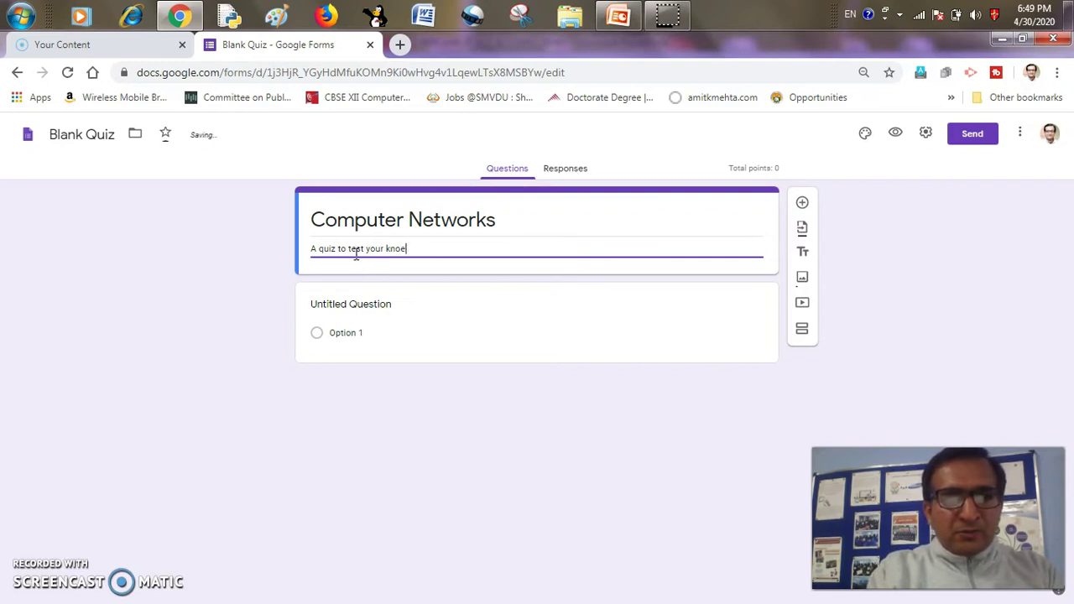
pyautogui.write('ledge about Computer Networks.')
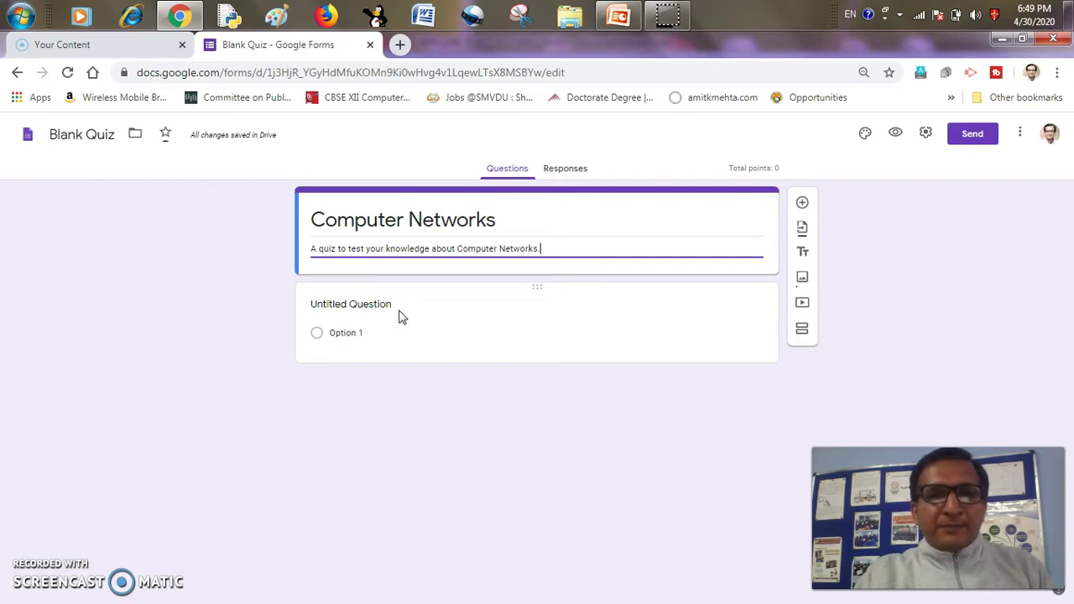
# Enable collecting email addresses in the form's general settings and save them.
pyautogui.click(925, 133)
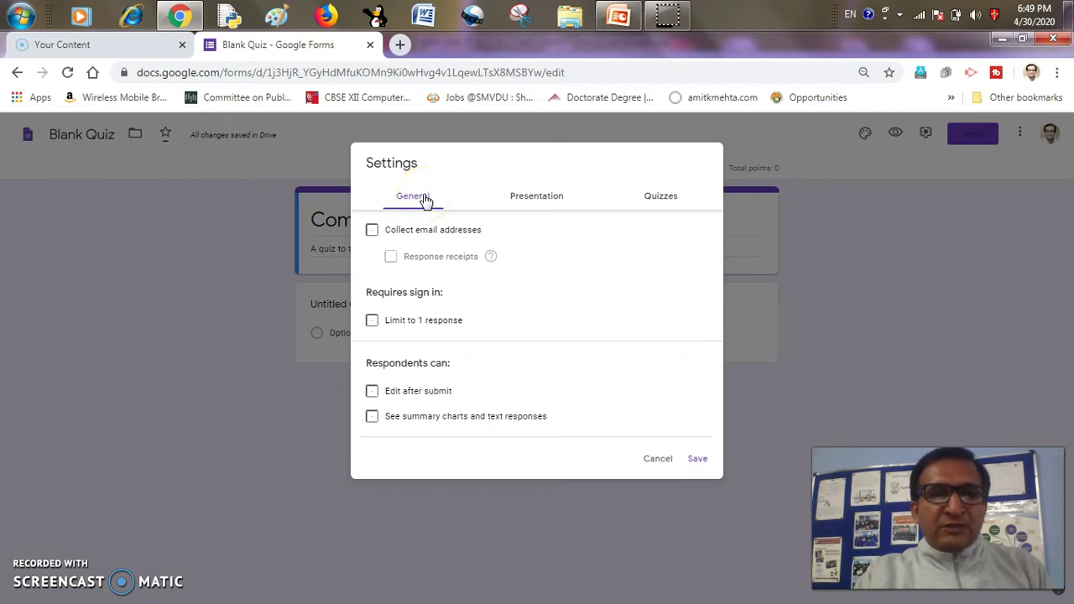
pyautogui.click(371, 230)
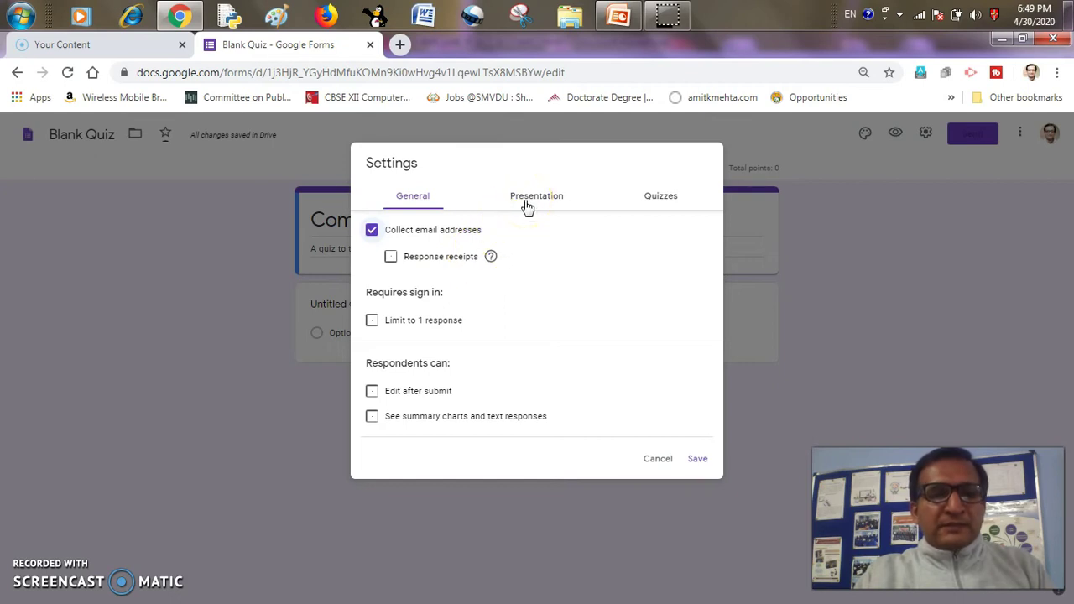
pyautogui.click(492, 233)
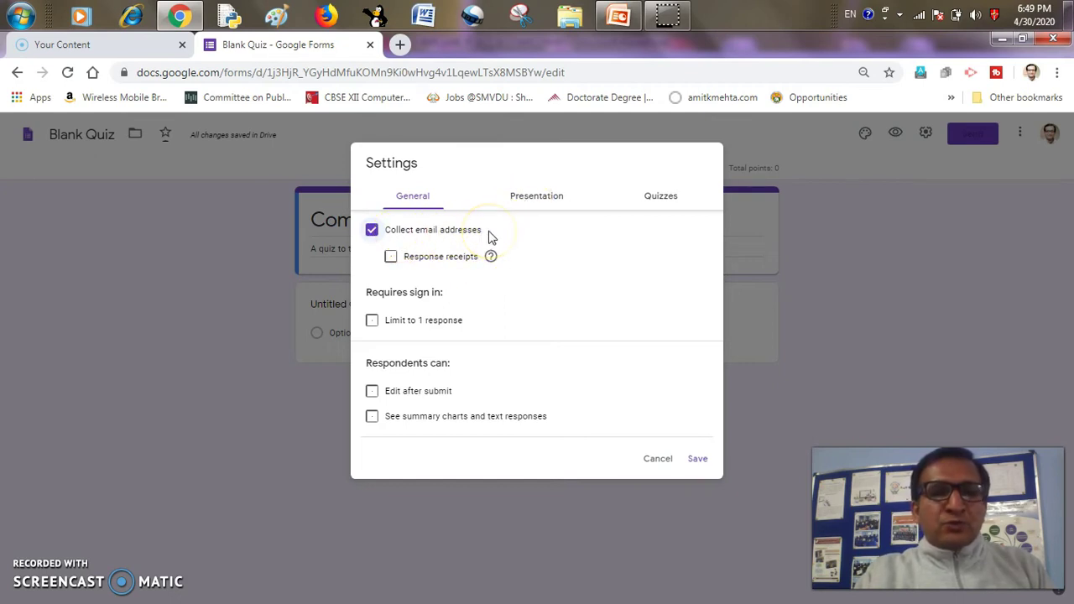
pyautogui.click(699, 460)
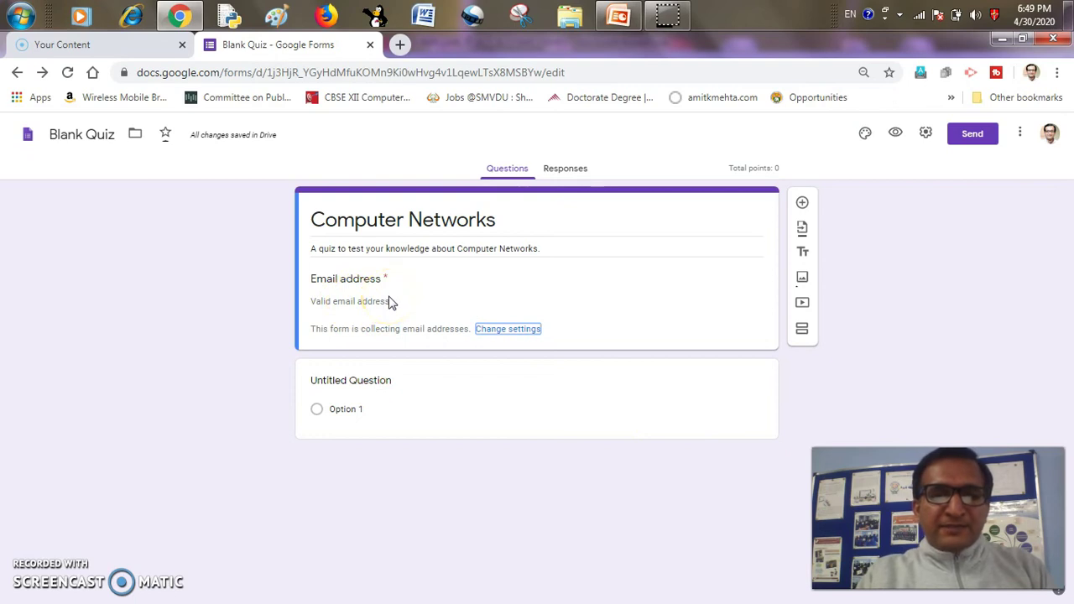
# Enter "Set of rules which governs the communication over a network is called:" as the first question, keeping the multiple choice type.
pyautogui.click(333, 383)
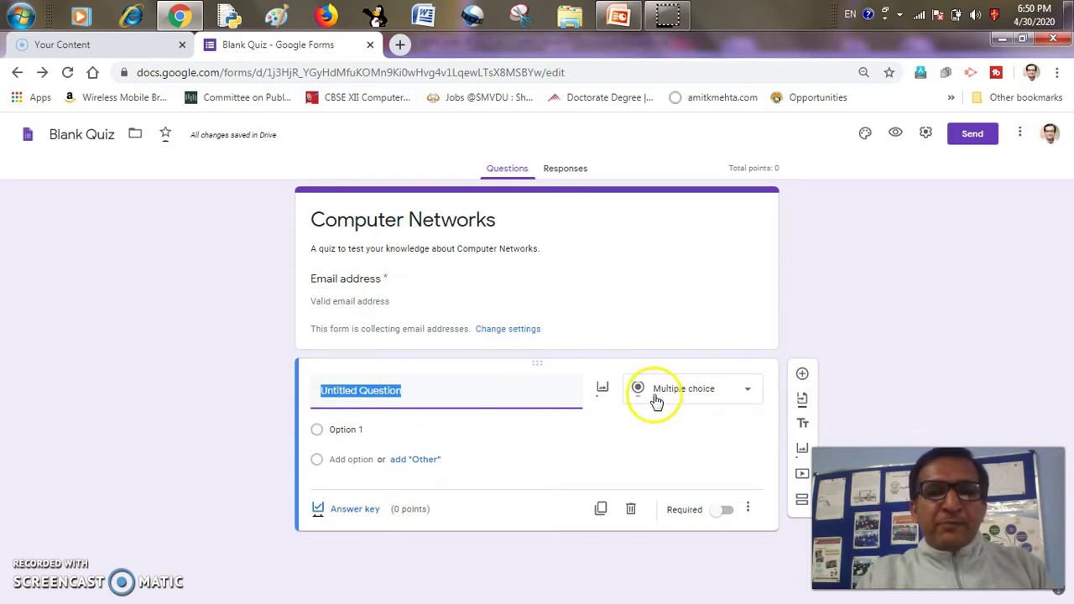
pyautogui.click(748, 390)
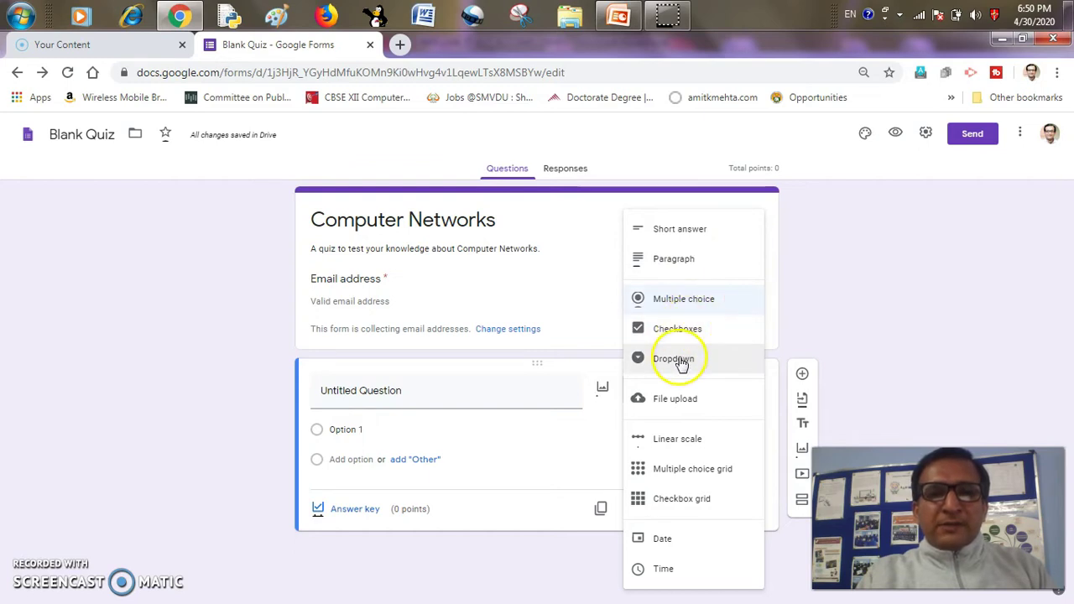
pyautogui.click(566, 434)
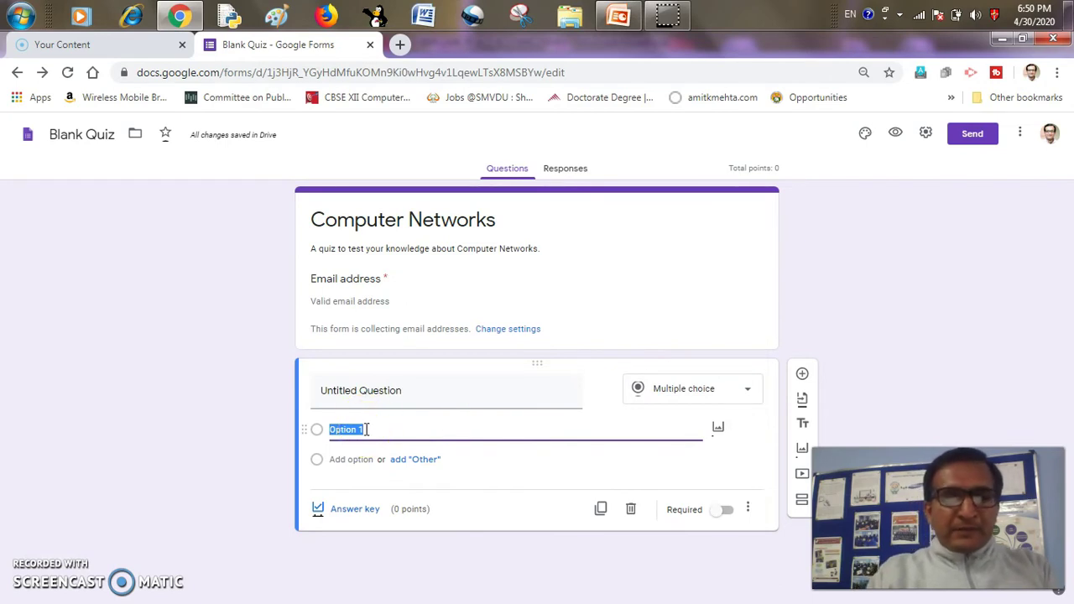
pyautogui.click(363, 389)
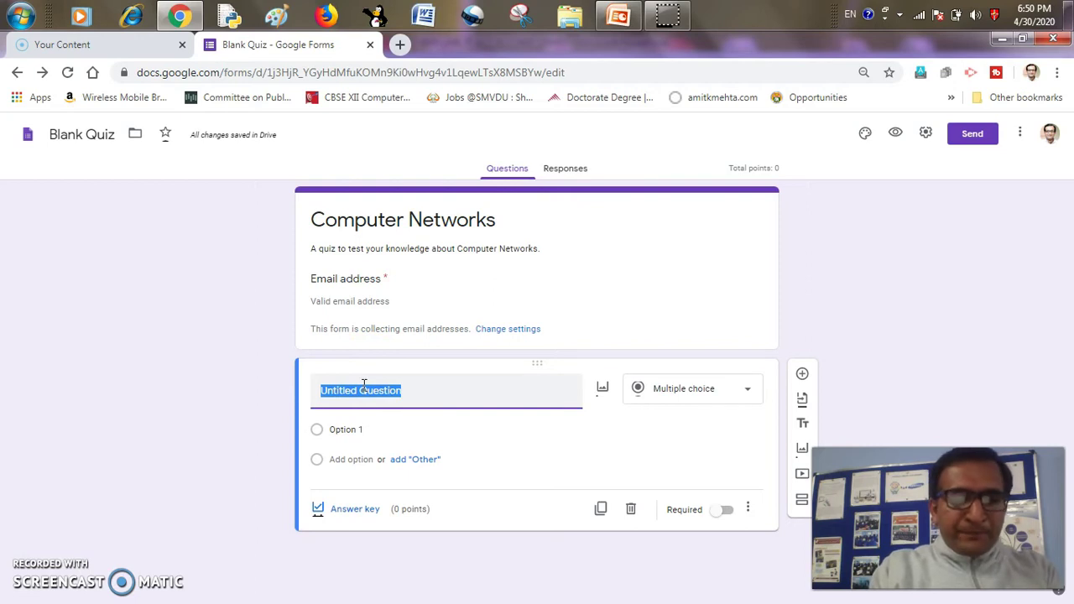
pyautogui.write('Set of rules which ')
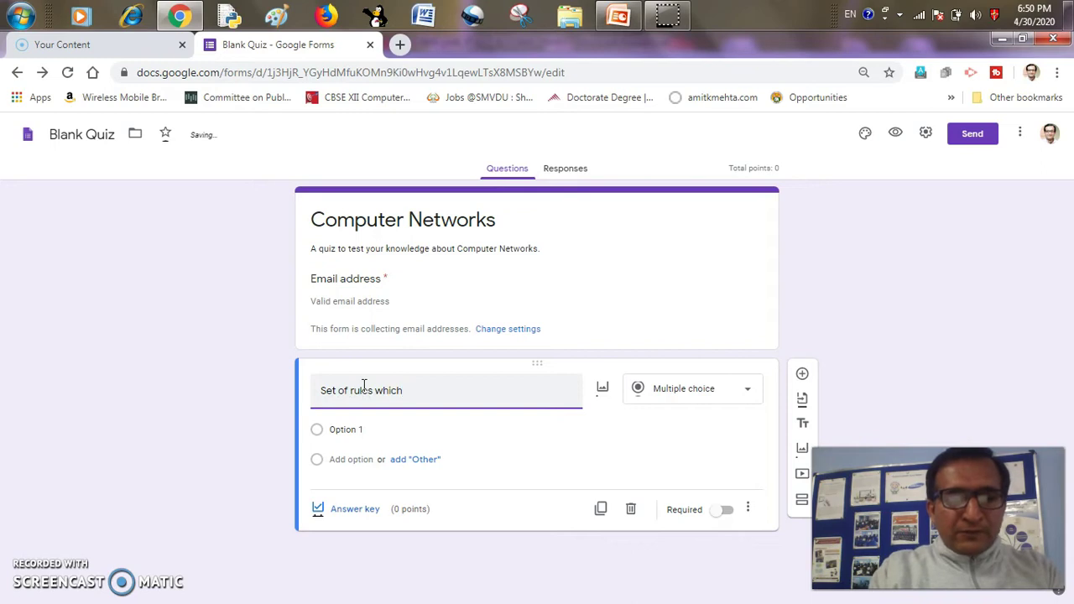
pyautogui.write('governs the communicat')
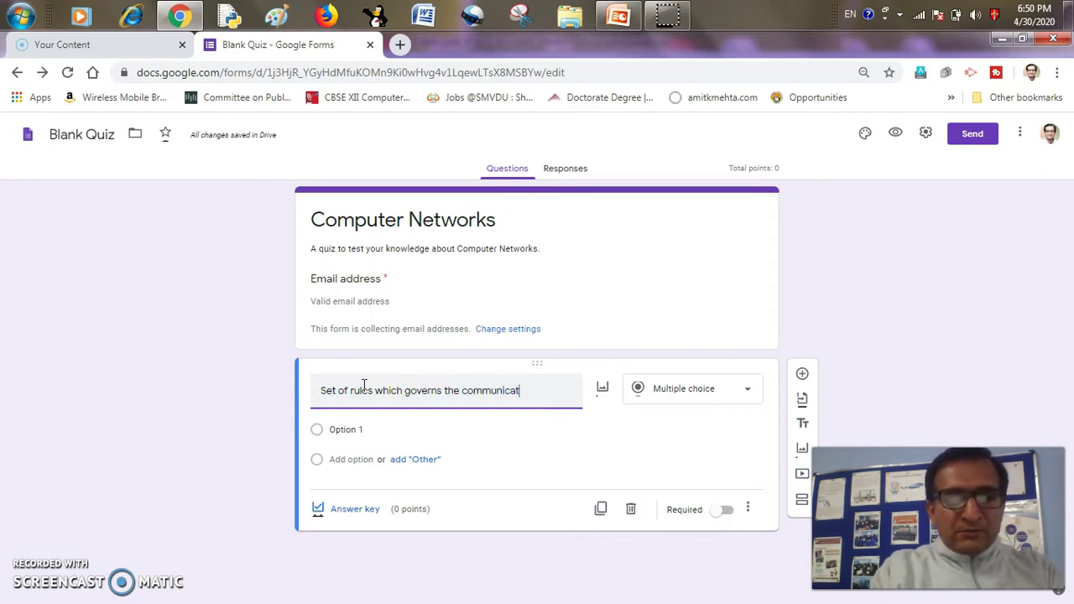
pyautogui.write('ion over a network is called:')
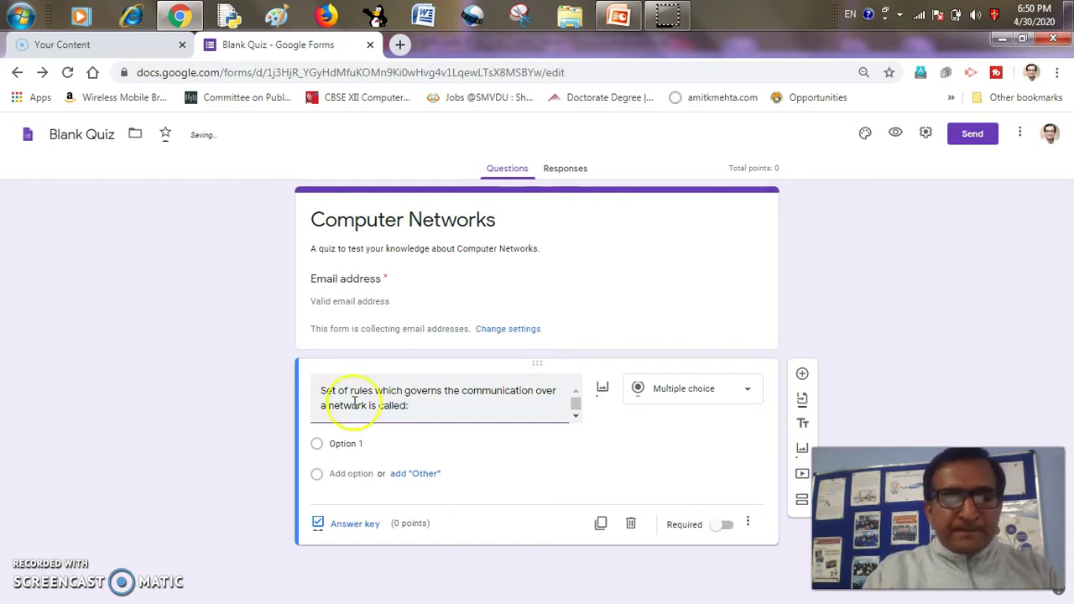
# Give the question the answer options Forum, Standards, Agency and Protocol, and remove the extra "Other" option.
pyautogui.click(344, 444)
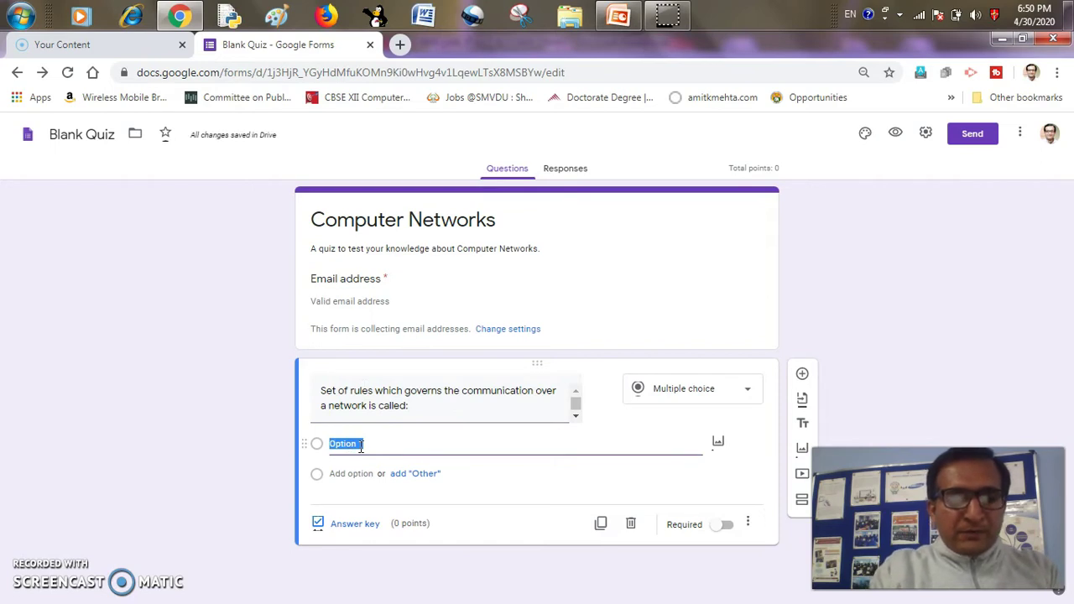
pyautogui.write('For')
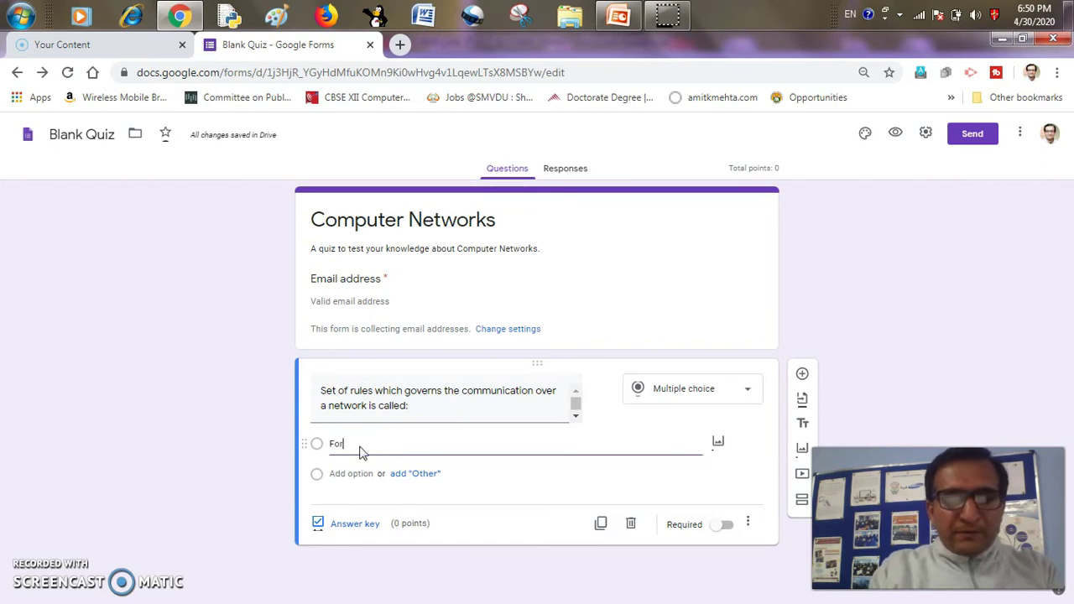
pyautogui.click(424, 474)
pyautogui.click(352, 502)
pyautogui.write('Standards')
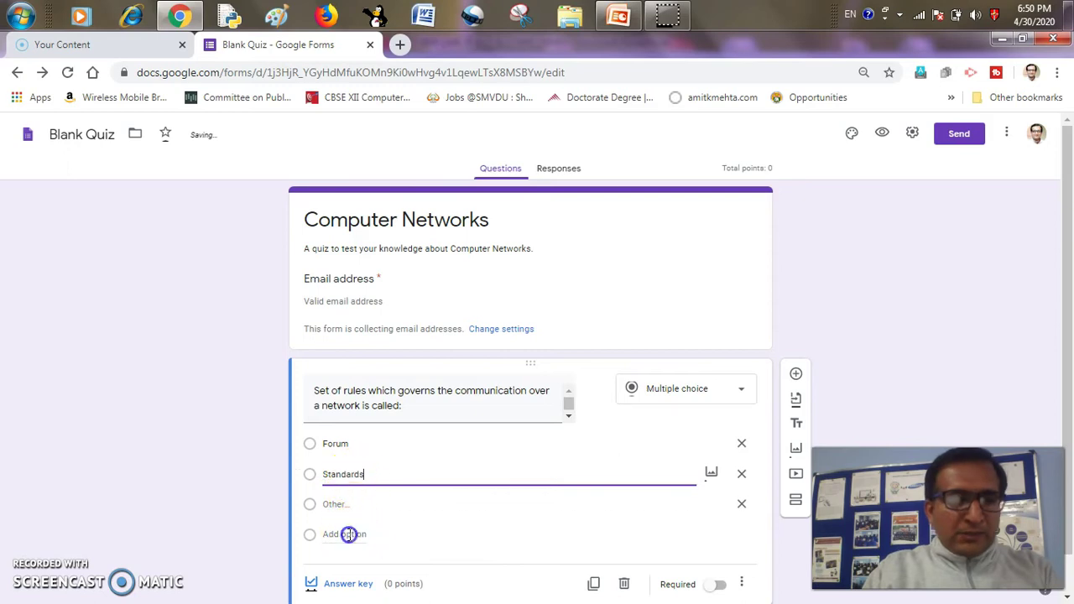
pyautogui.click(350, 535)
pyautogui.write('Agency')
pyautogui.click(346, 563)
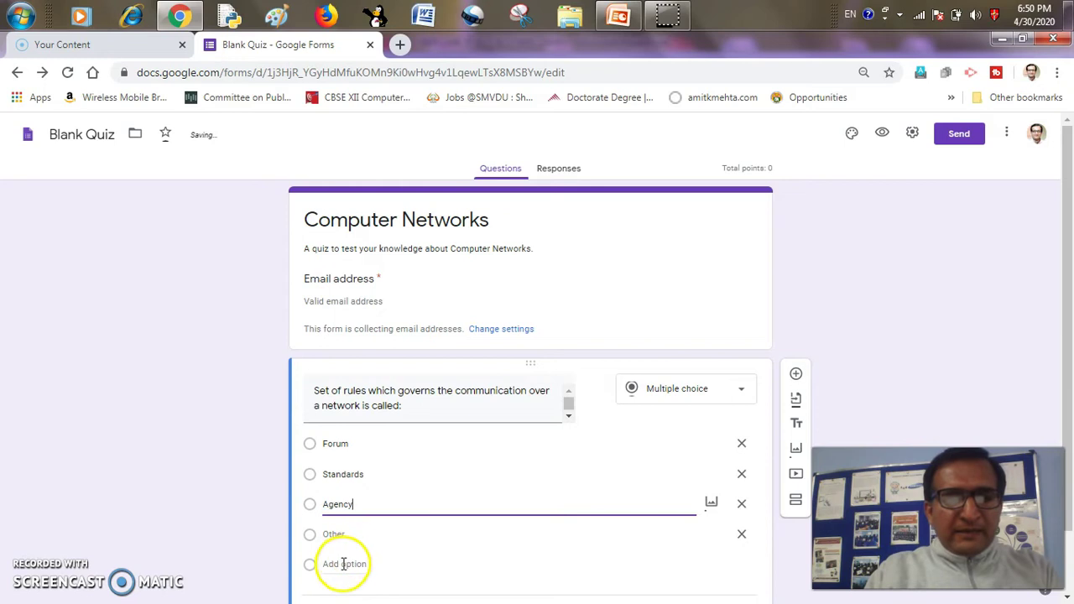
pyautogui.write('Protocol')
pyautogui.scroll(-1, 369, 538)
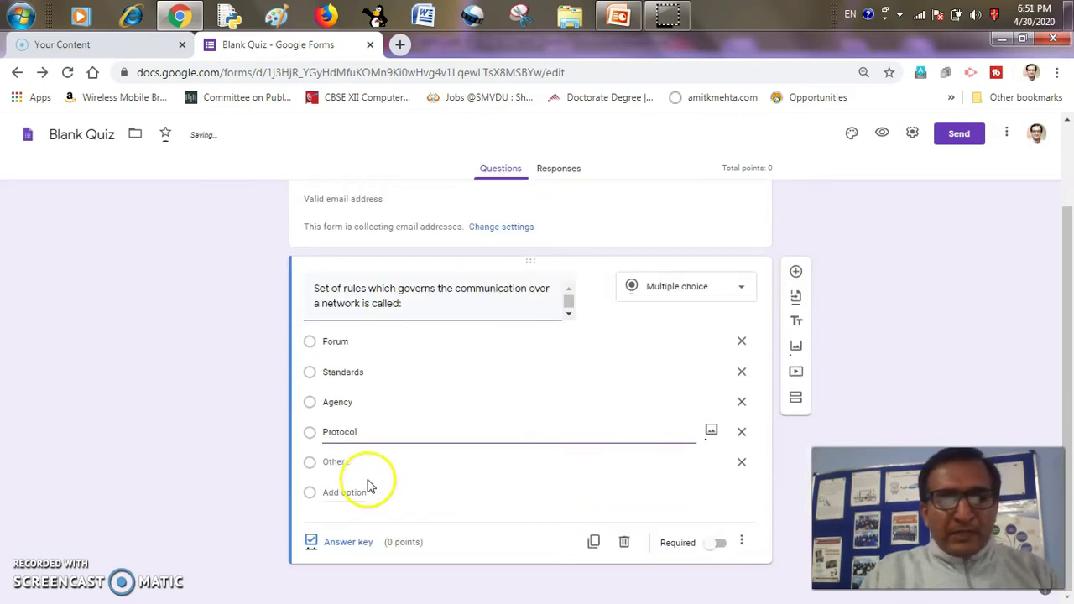
pyautogui.click(742, 461)
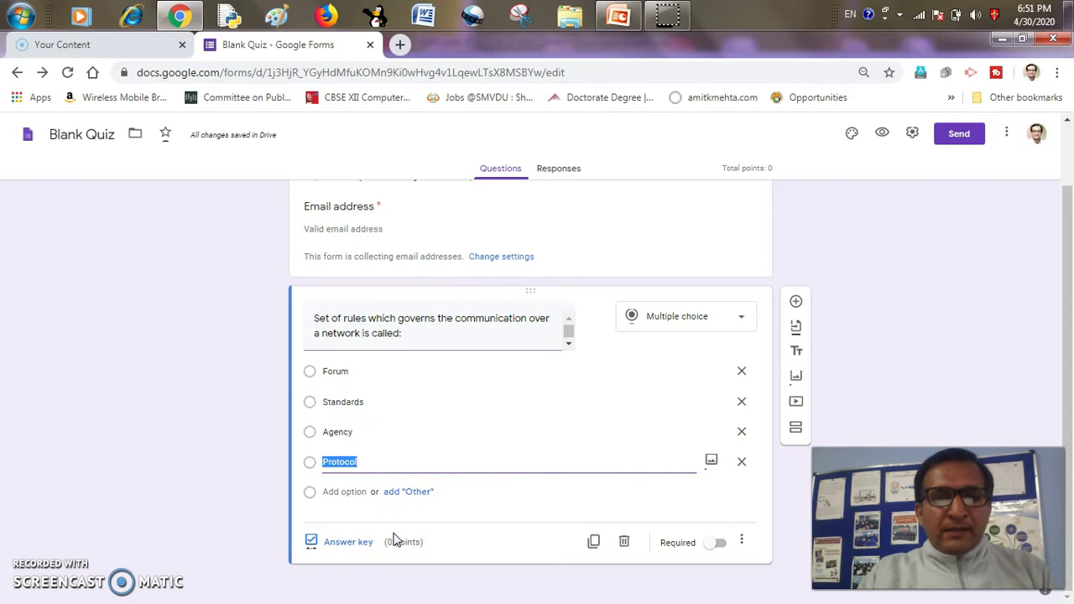
# Open the question's answer key and set its value to 1 point.
pyautogui.click(334, 543)
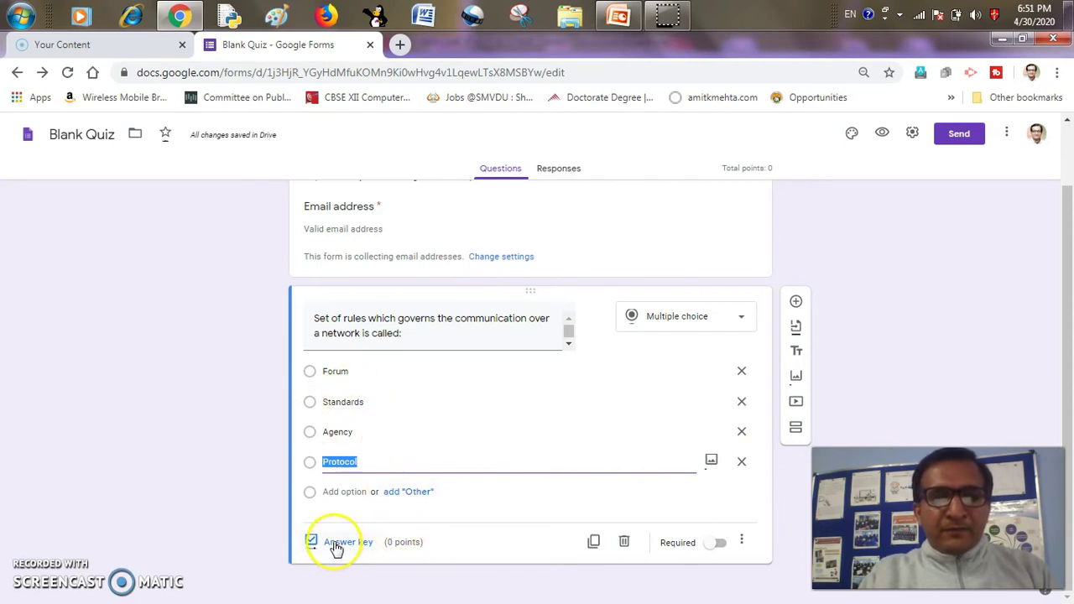
pyautogui.click(336, 544)
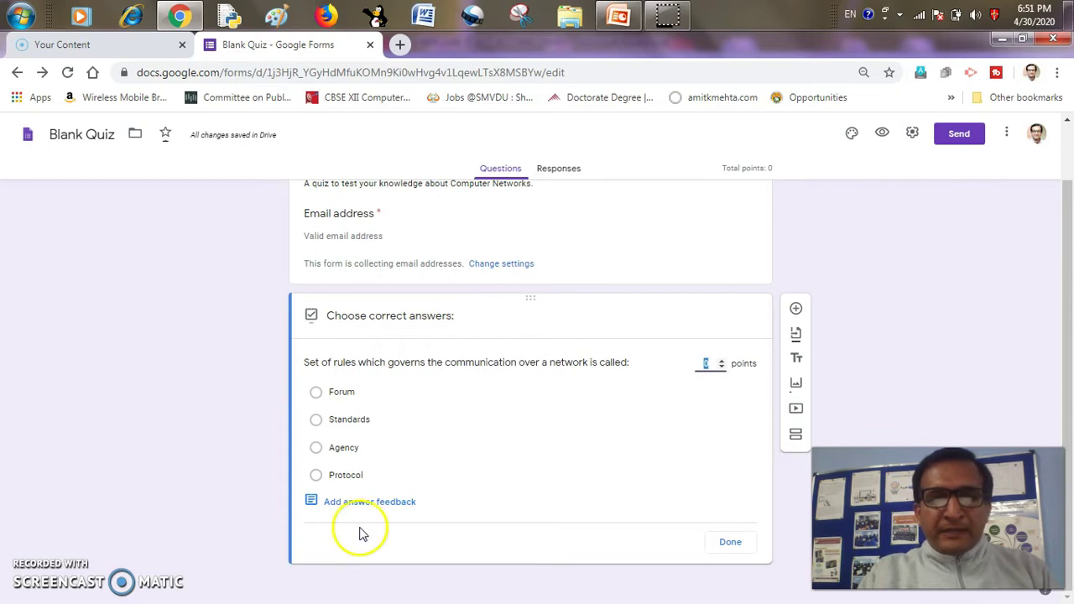
pyautogui.click(722, 367)
pyautogui.click(697, 374)
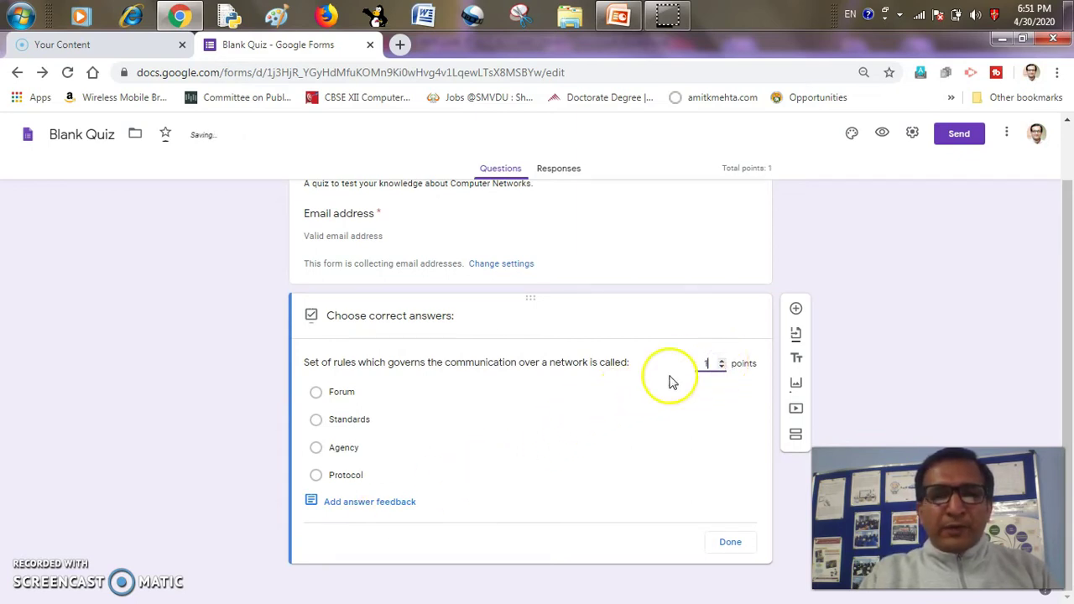
# Add answer feedback to the question, entering "Protocol" as the feedback for incorrect answers.
pyautogui.click(351, 502)
pyautogui.click(399, 265)
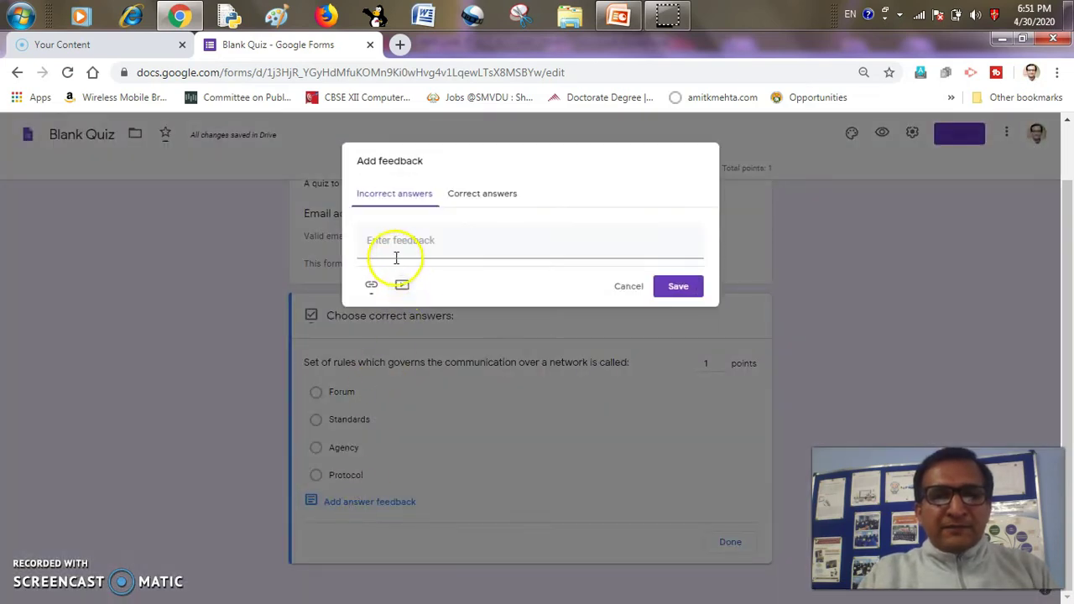
pyautogui.click(412, 240)
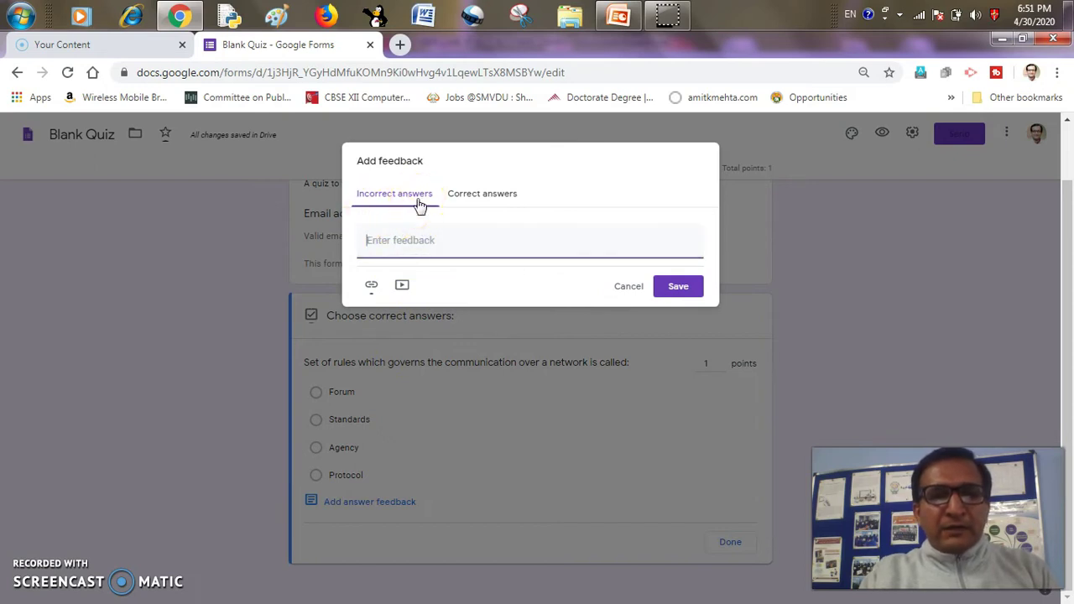
pyautogui.click(409, 241)
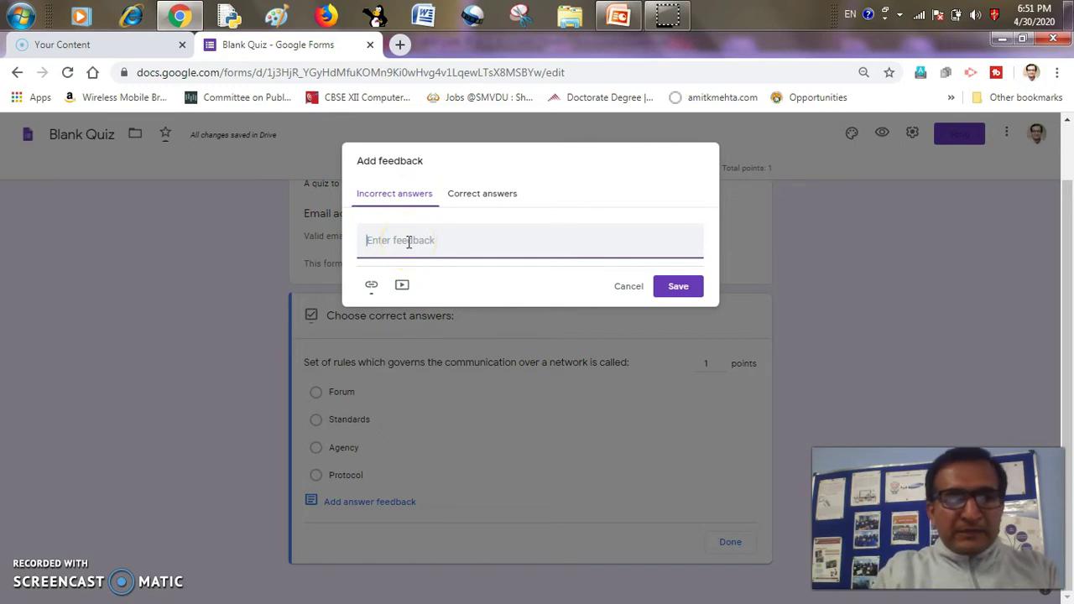
pyautogui.write('Protocol')
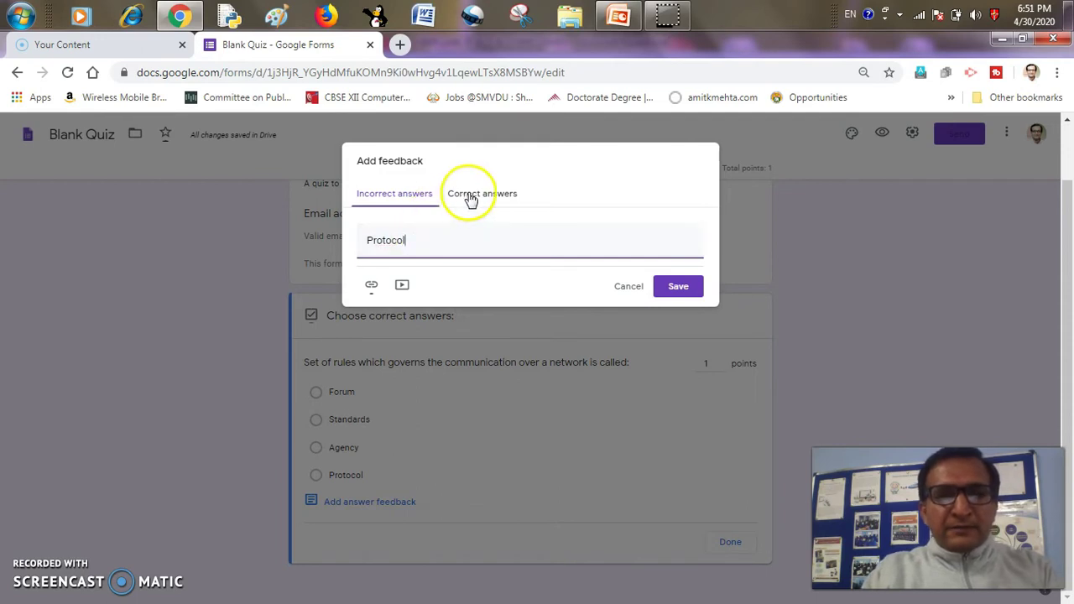
# Enter "Well Done!" as the feedback for correct answers and save the question's feedback.
pyautogui.click(470, 196)
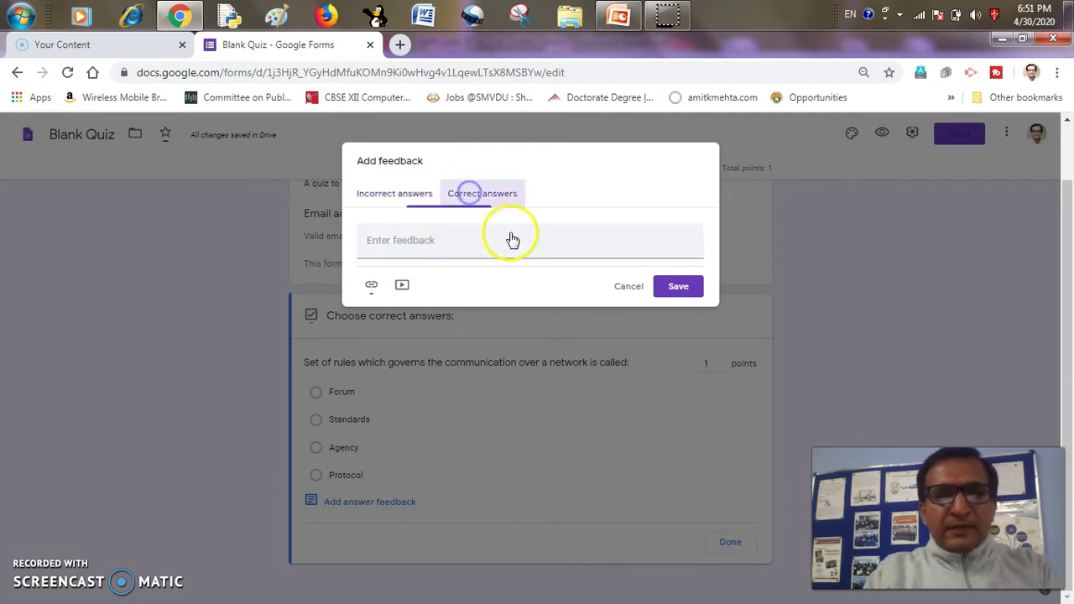
pyautogui.write('We')
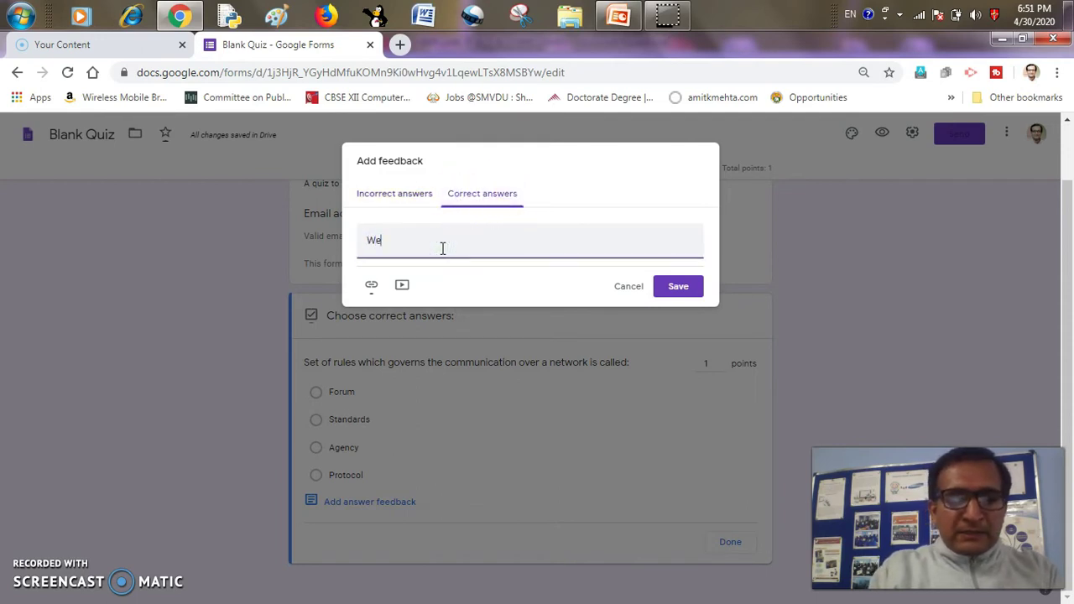
pyautogui.write('ll Done!')
pyautogui.click(673, 290)
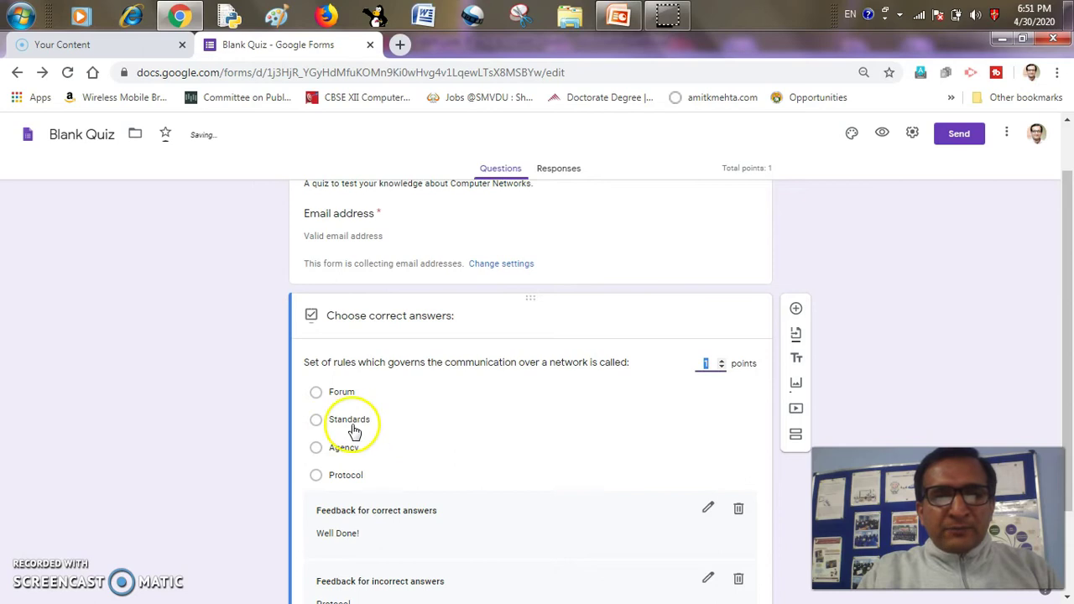
# Mark Protocol as the correct answer of the first question and finish its answer key.
pyautogui.click(316, 475)
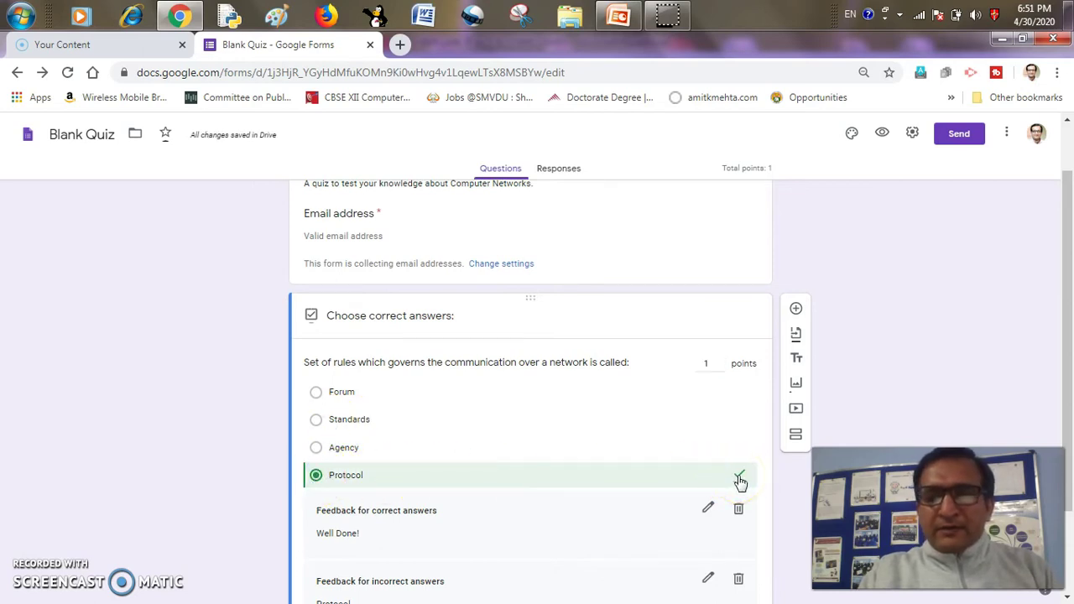
pyautogui.scroll(-2, 739, 481)
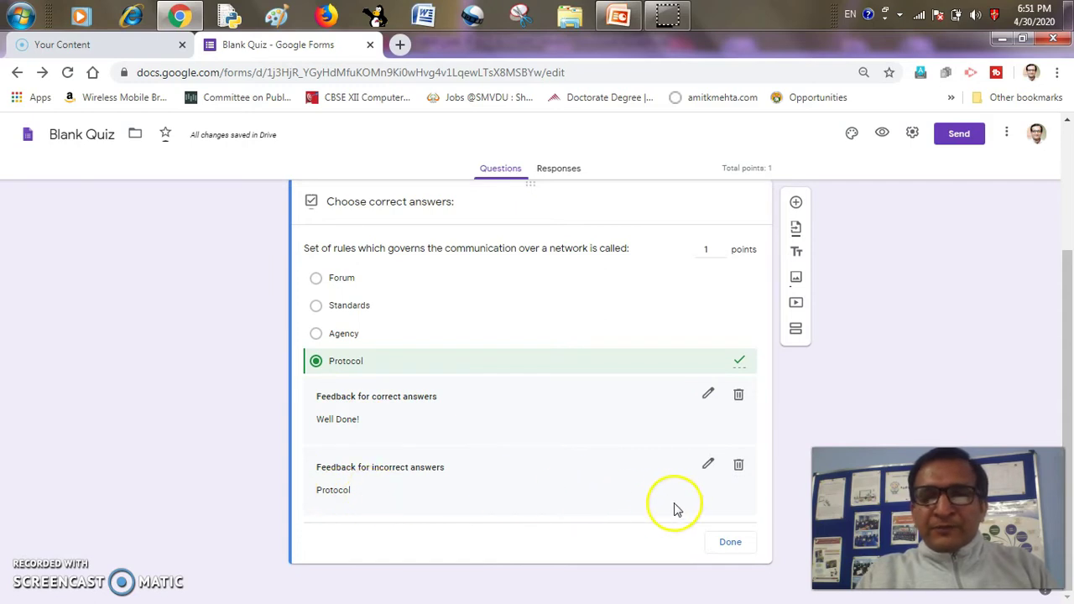
pyautogui.click(730, 543)
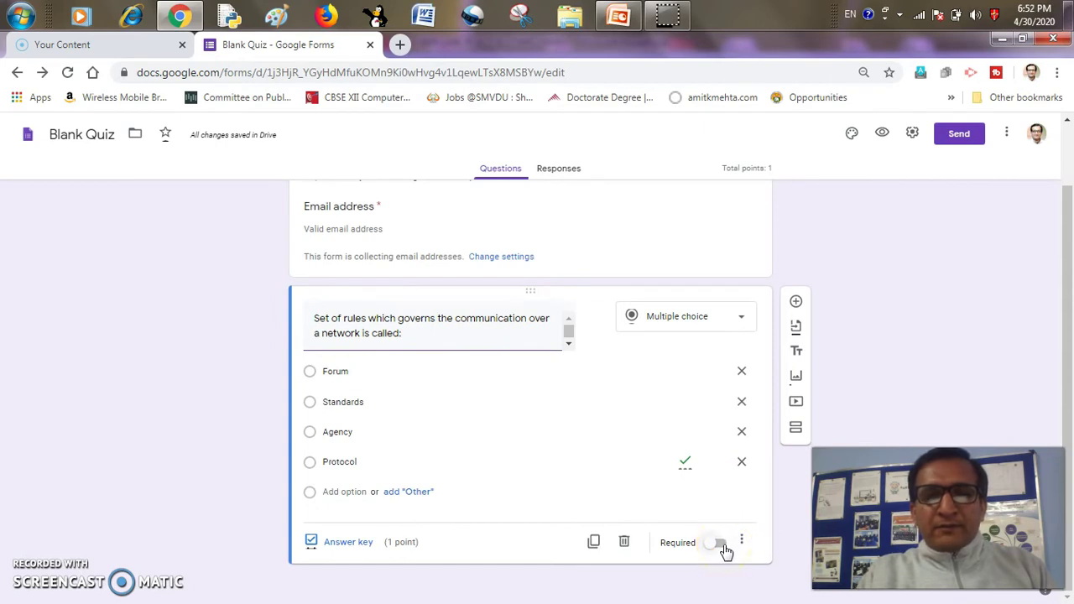
# Make the first question required and turn on shuffling of its option order.
pyautogui.click(725, 546)
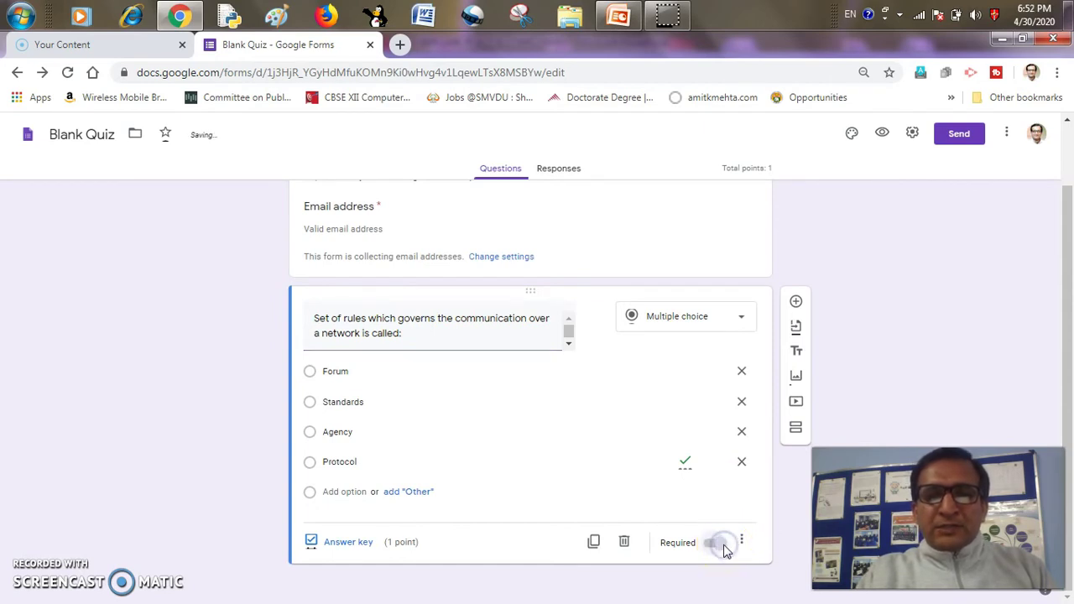
pyautogui.click(742, 541)
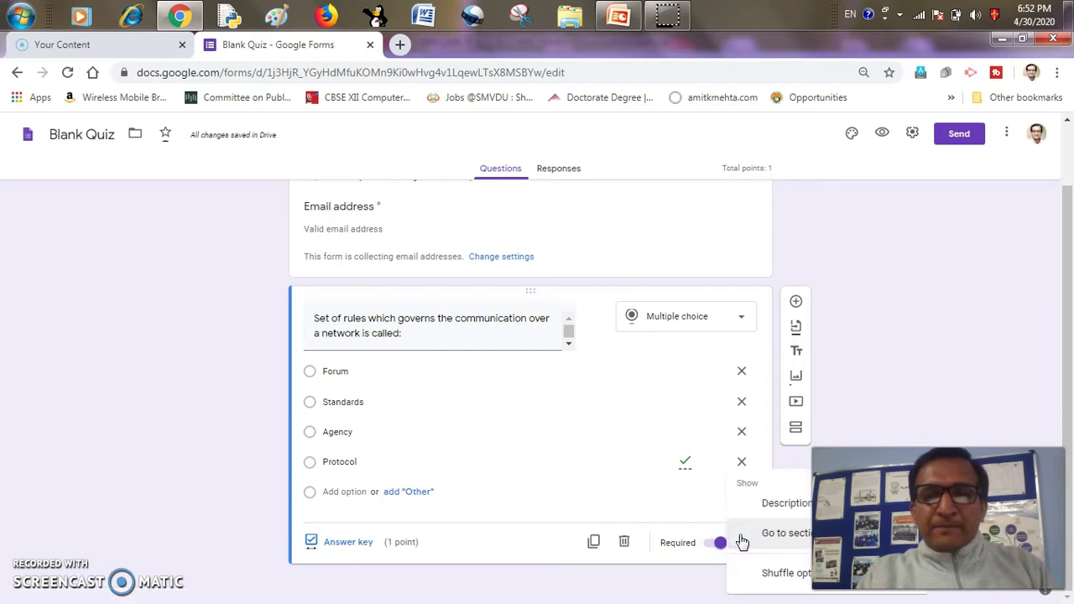
pyautogui.click(771, 573)
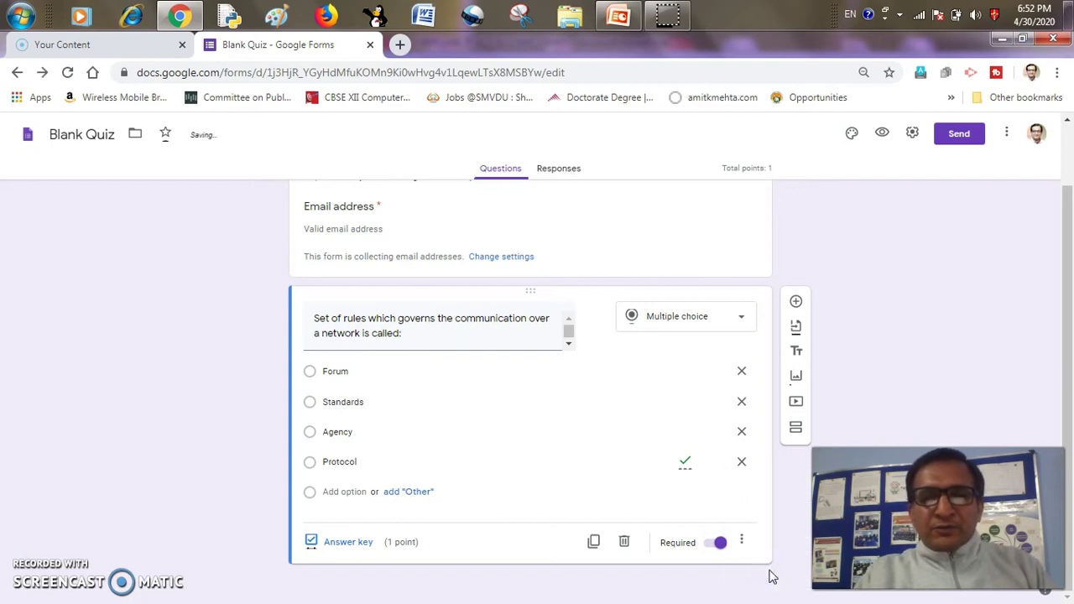
pyautogui.click(742, 541)
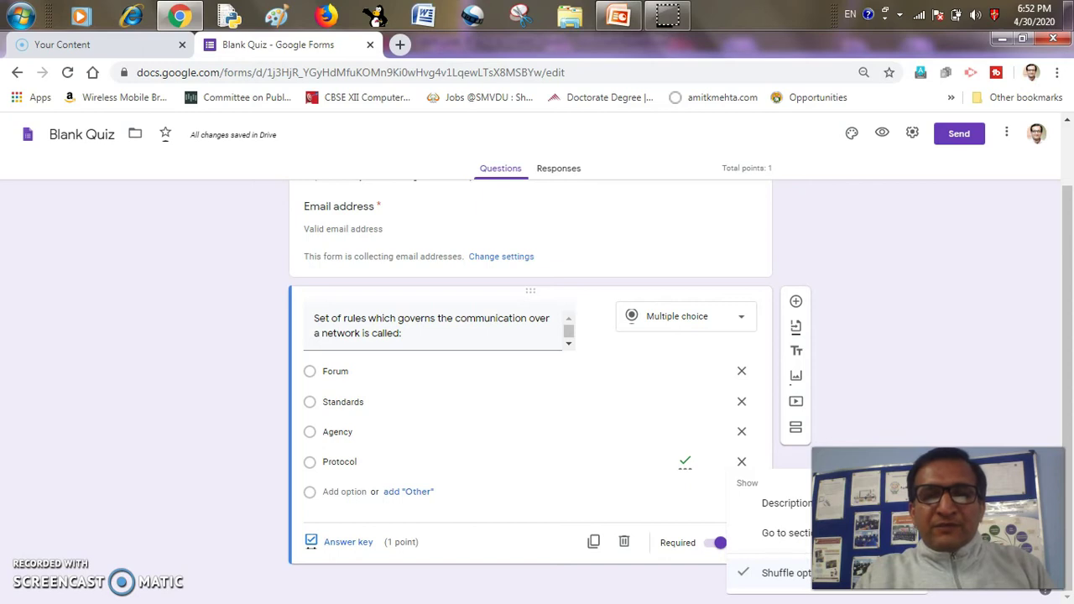
pyautogui.click(875, 355)
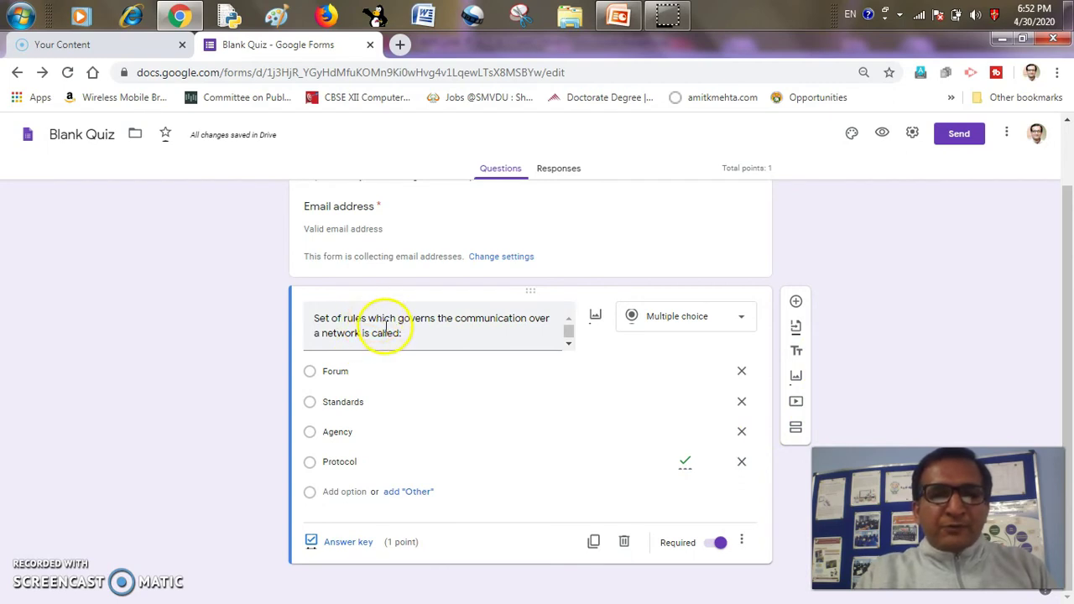
# Duplicate the question and replace the copy's text with "______ is a network which covers entire city.".
pyautogui.click(594, 543)
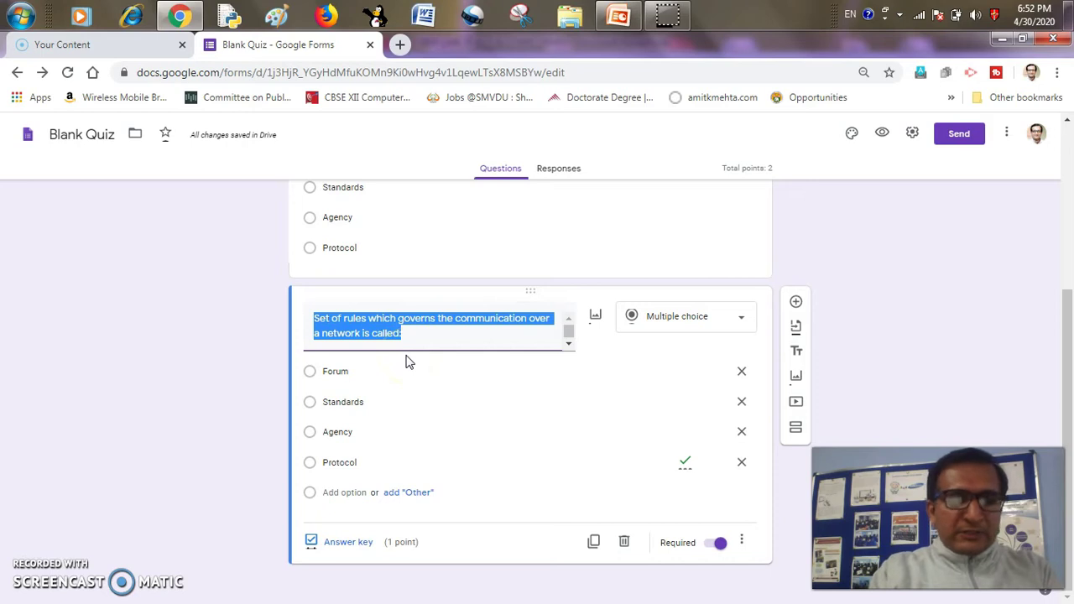
pyautogui.press('BackSpace')
pyautogui.write('_____ is a network ')
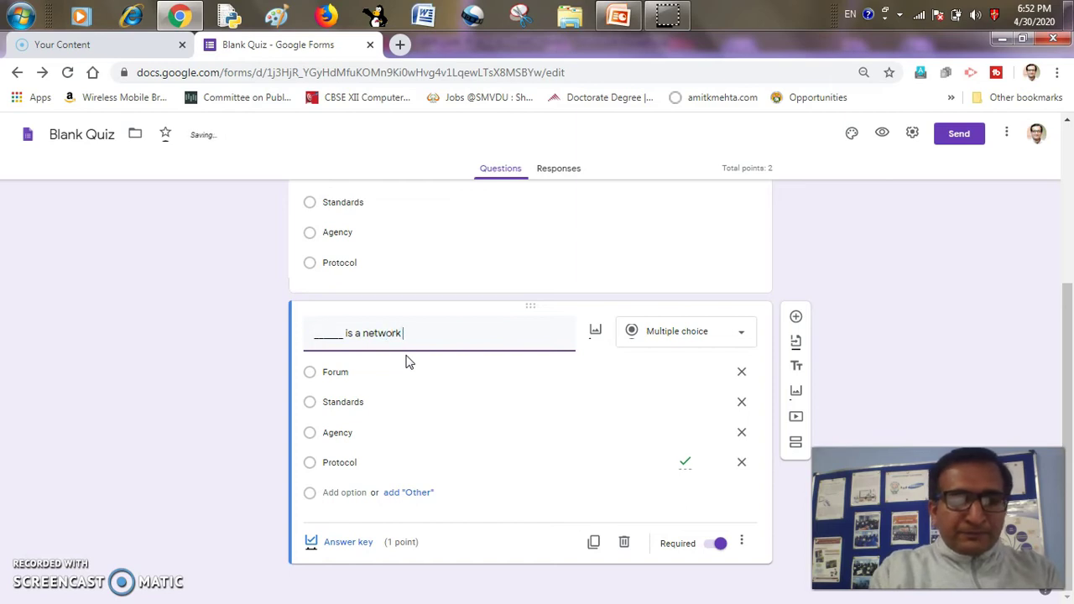
pyautogui.write('which v')
pyautogui.press('BackSpace')
pyautogui.write('covers')
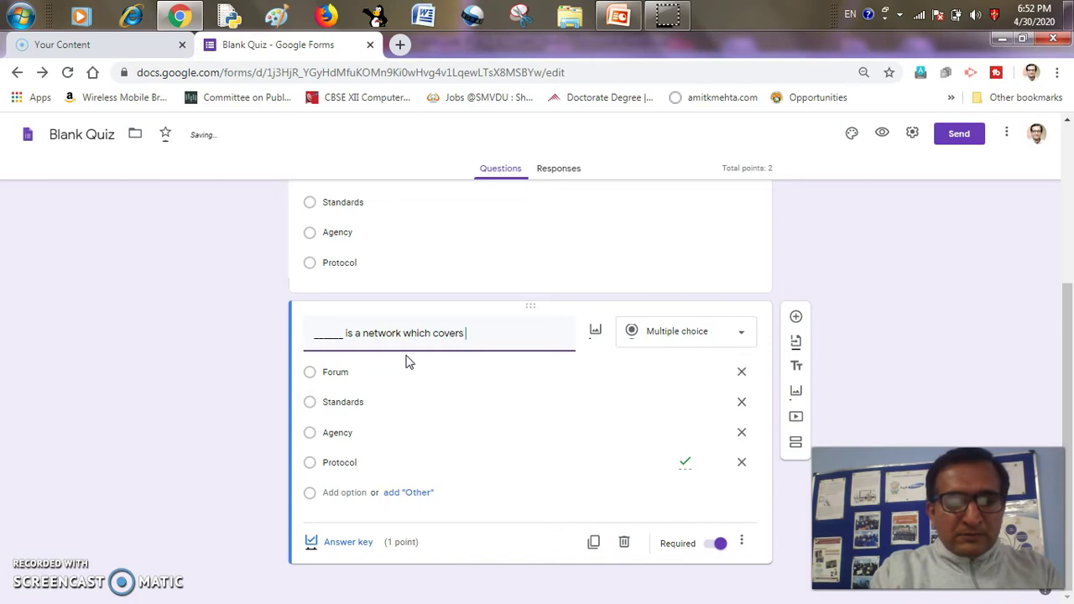
pyautogui.write(' entore')
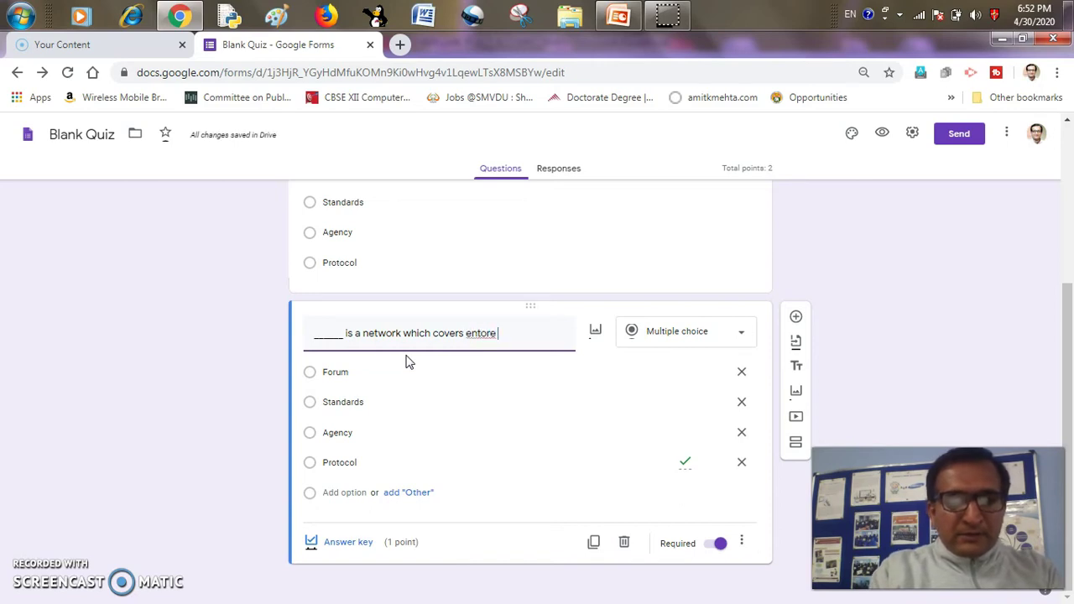
pyautogui.press('BackSpace')
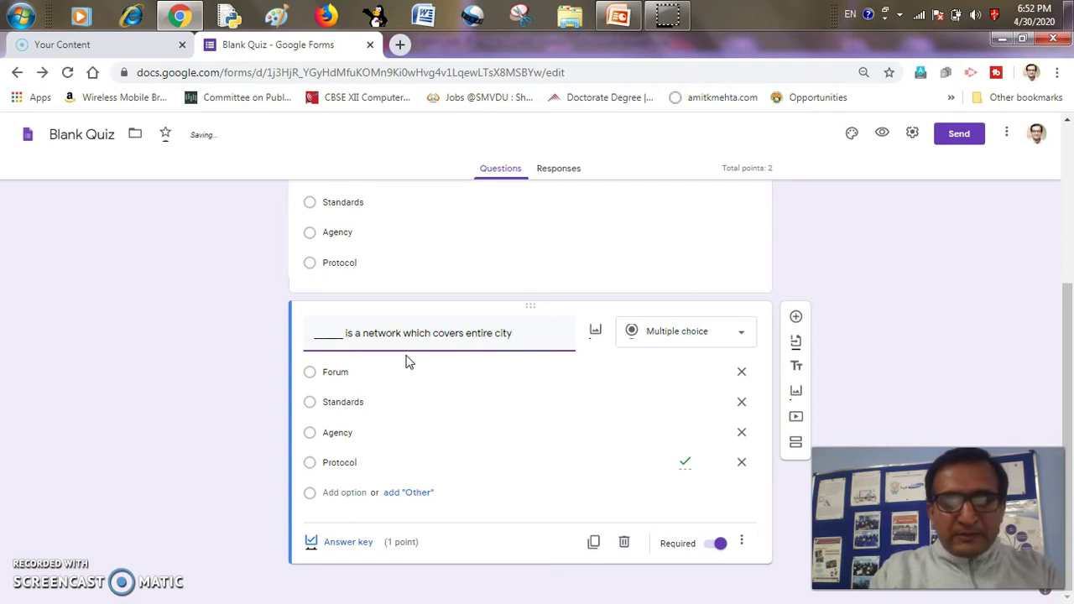
# Replace the second question's four answer options with LAN, MAN, WAN and PAN.
pyautogui.click(340, 372)
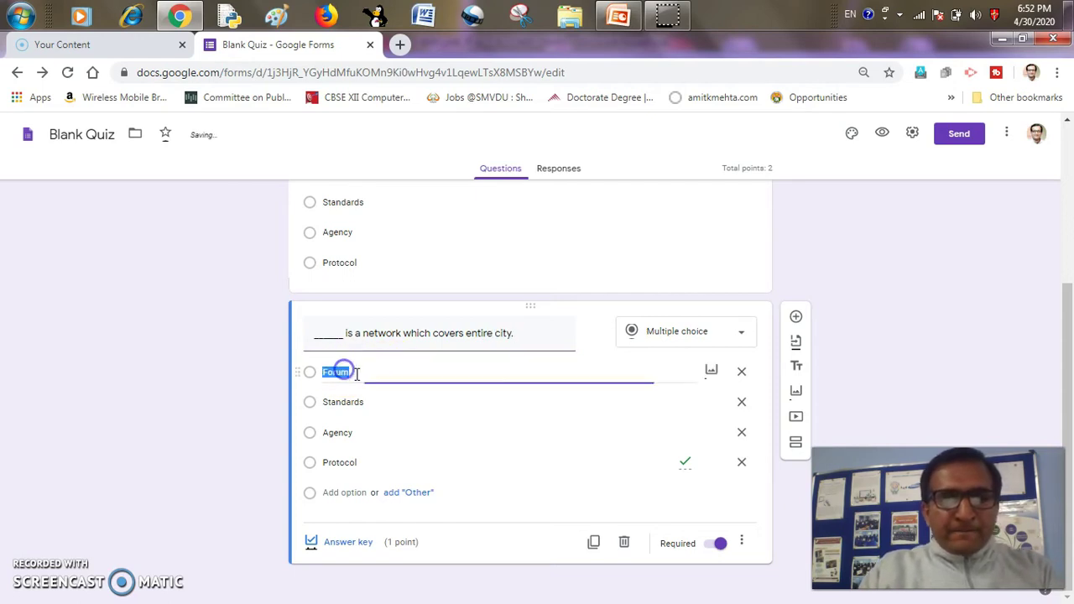
pyautogui.write('LAN')
pyautogui.click(361, 404)
pyautogui.write('MAN')
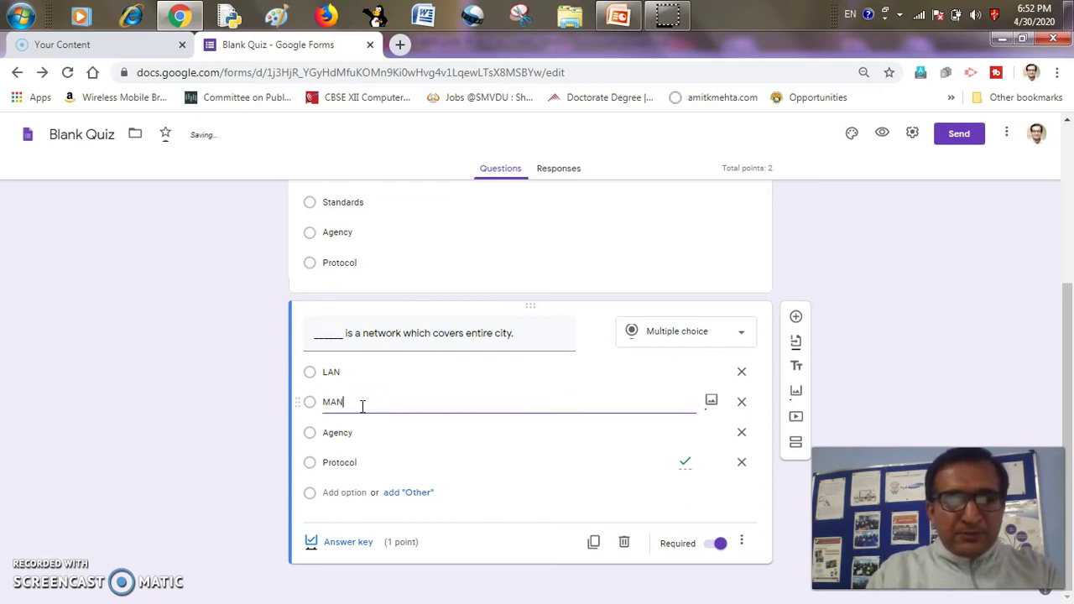
pyautogui.click(353, 433)
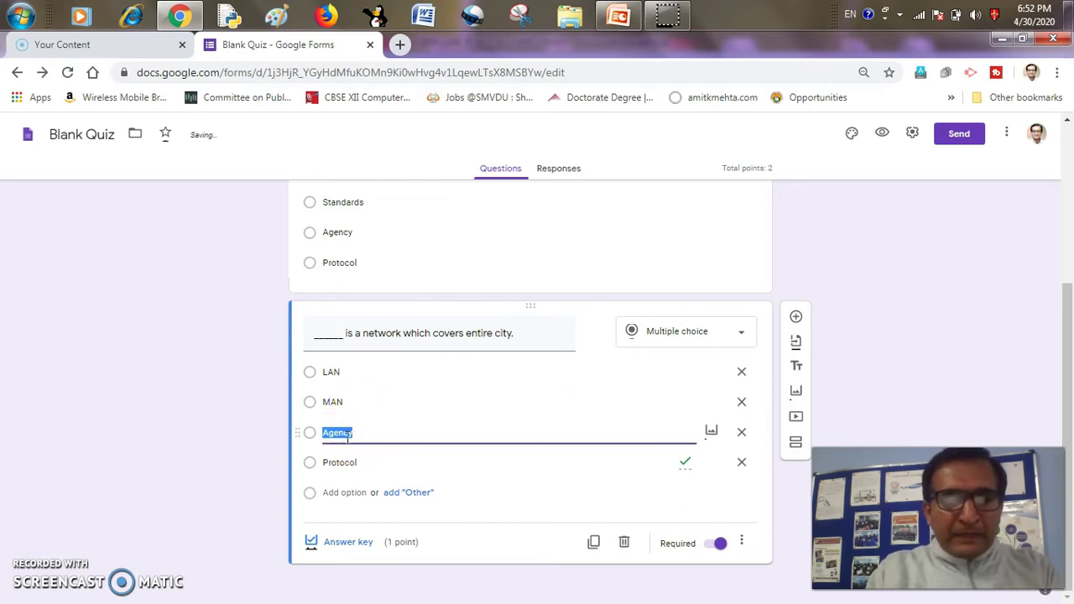
pyautogui.write('WAN')
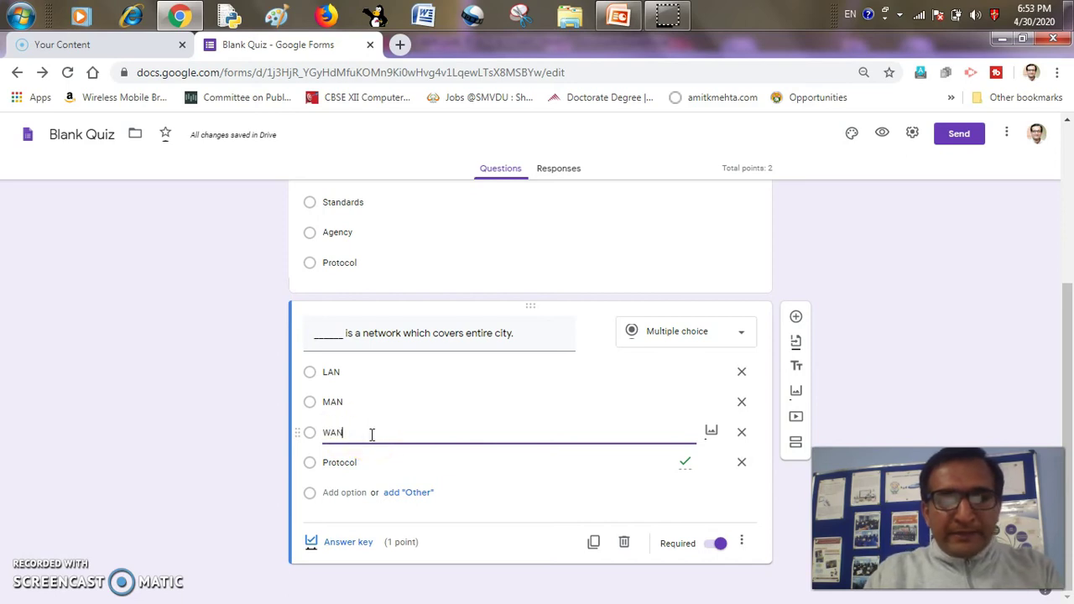
pyautogui.click(360, 462)
pyautogui.write('PAN')
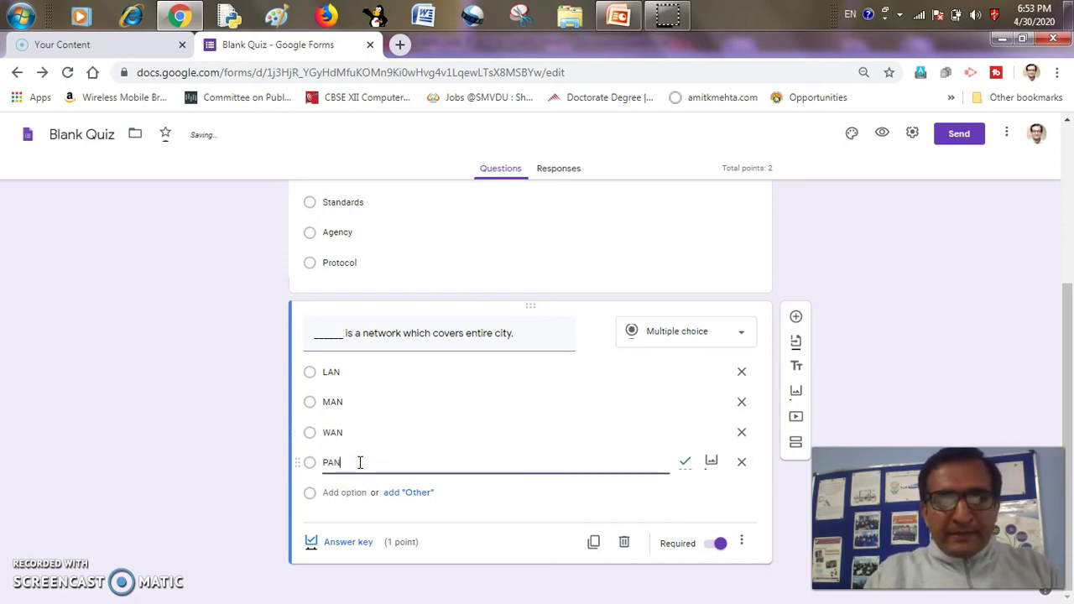
# In the second question's answer key, mark MAN as the correct answer and unmark PAN.
pyautogui.click(352, 544)
pyautogui.click(717, 355)
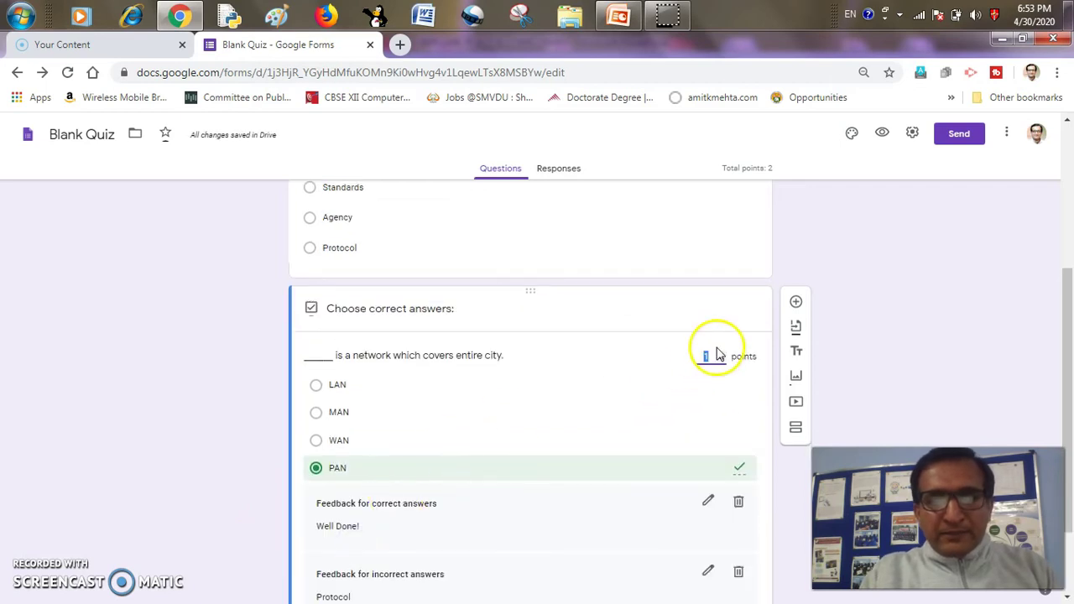
pyautogui.scroll(-1, 683, 372)
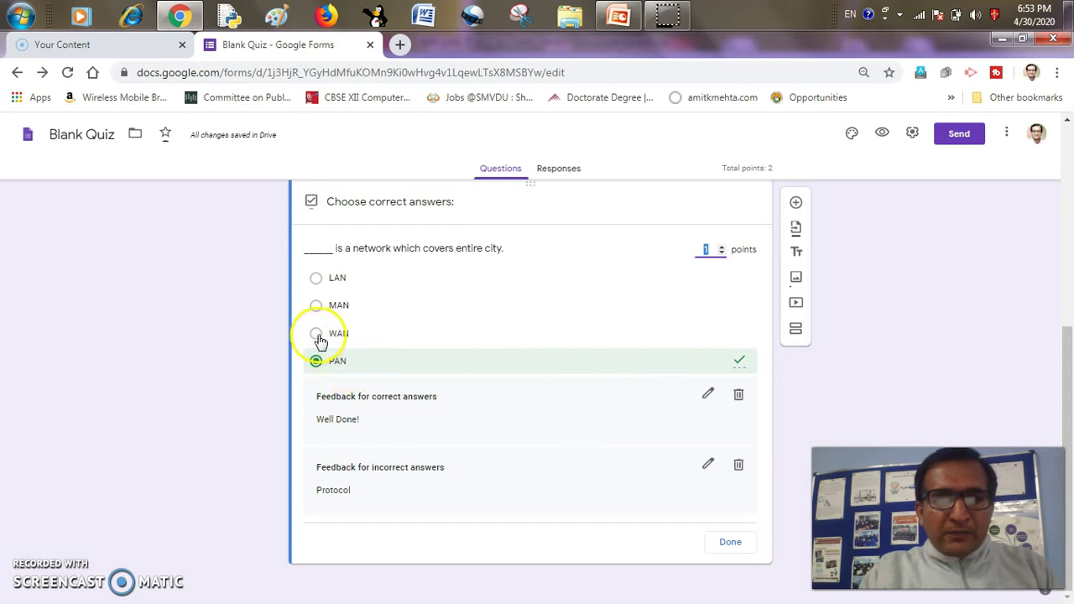
pyautogui.click(316, 307)
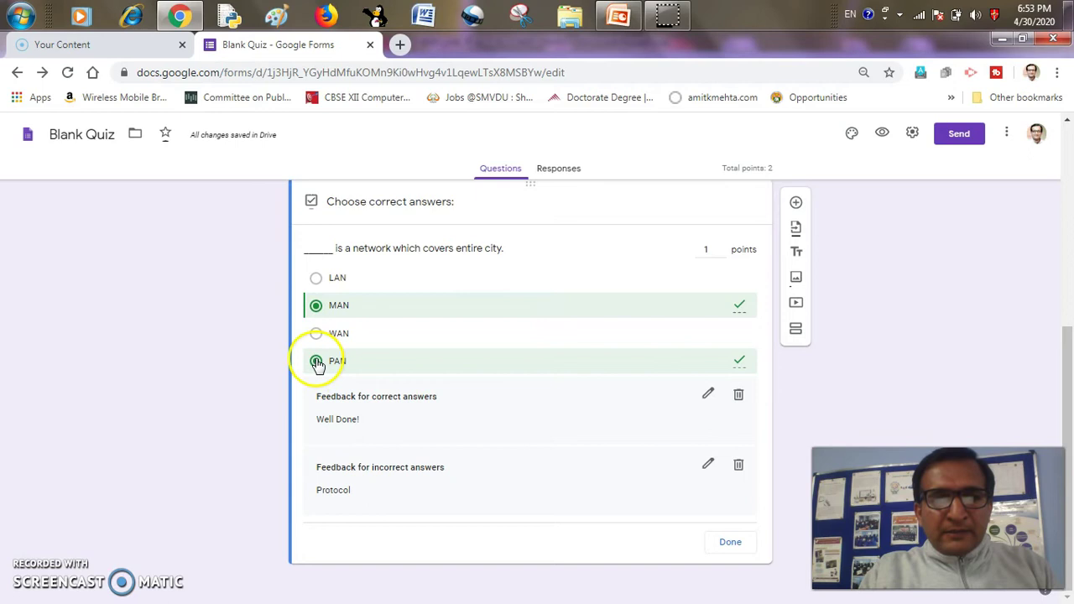
pyautogui.click(318, 363)
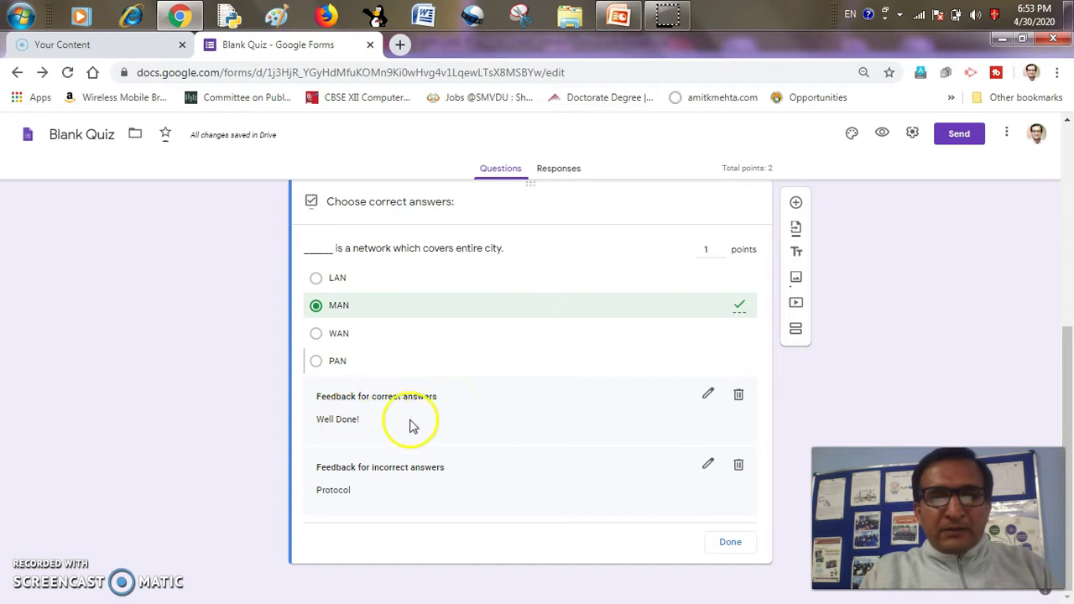
# Change the second question's feedback for incorrect answers to "Metropolitan Area Network (MAN)", save it and finish the answer key.
pyautogui.click(708, 465)
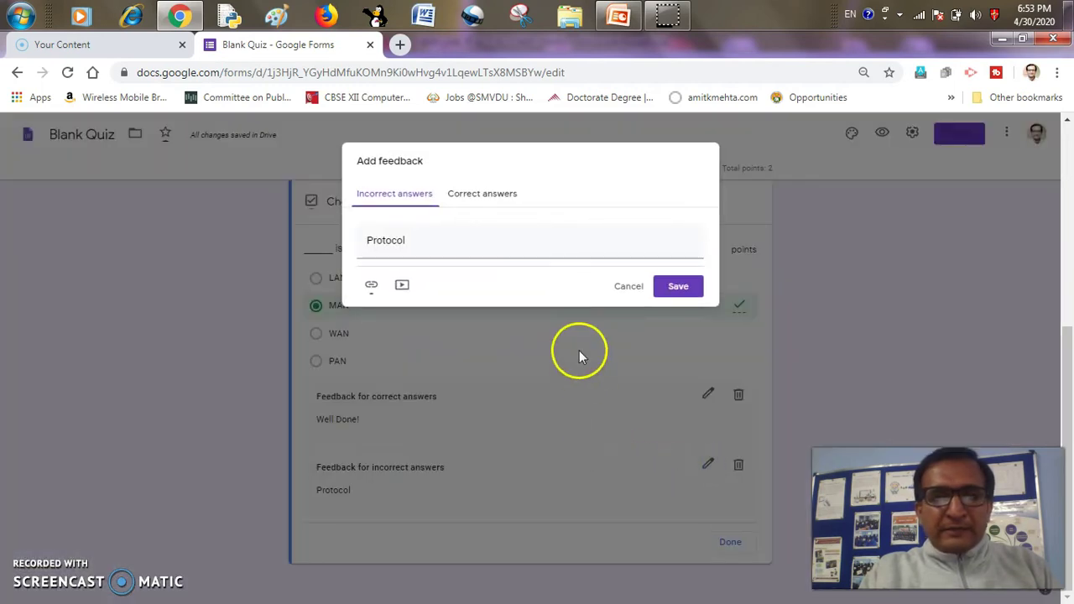
pyautogui.click(260, 240)
pyautogui.hotkey('ctrl', 'a')
pyautogui.write('M')
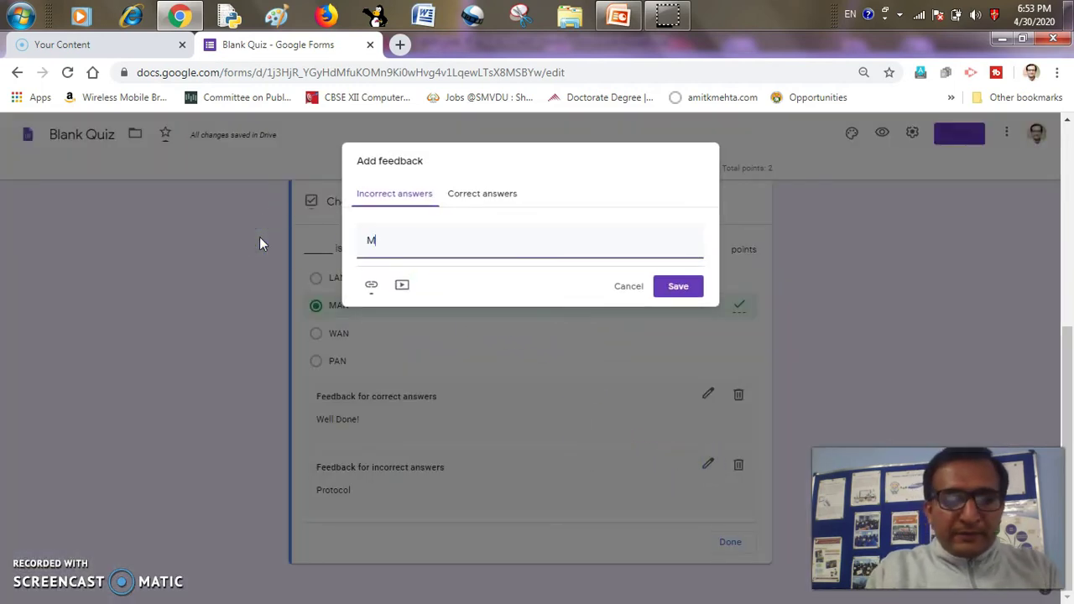
pyautogui.write('etropoli')
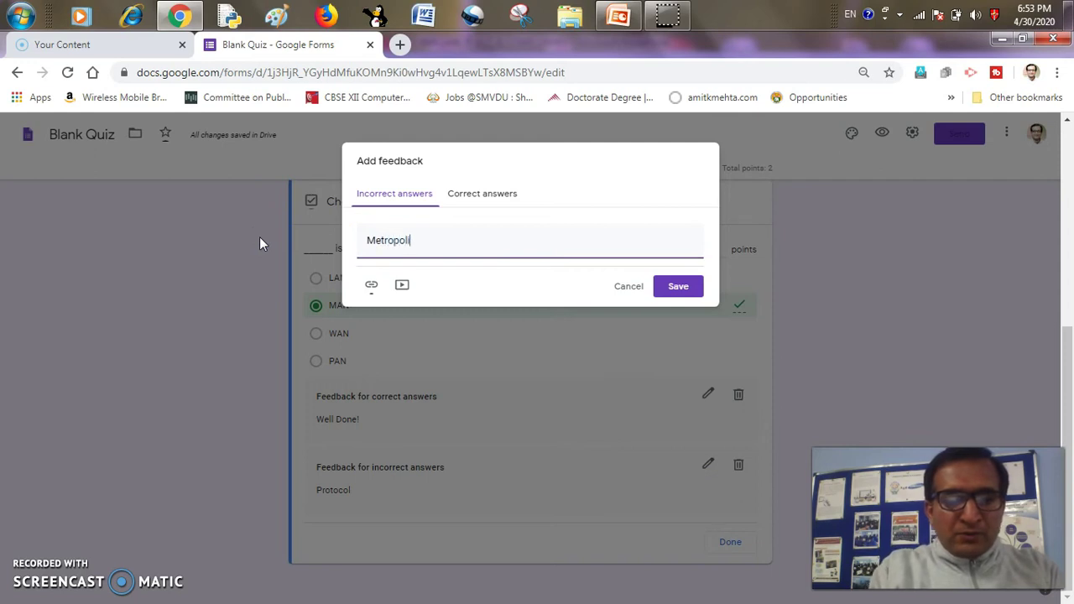
pyautogui.write('tan Area Network (MAN')
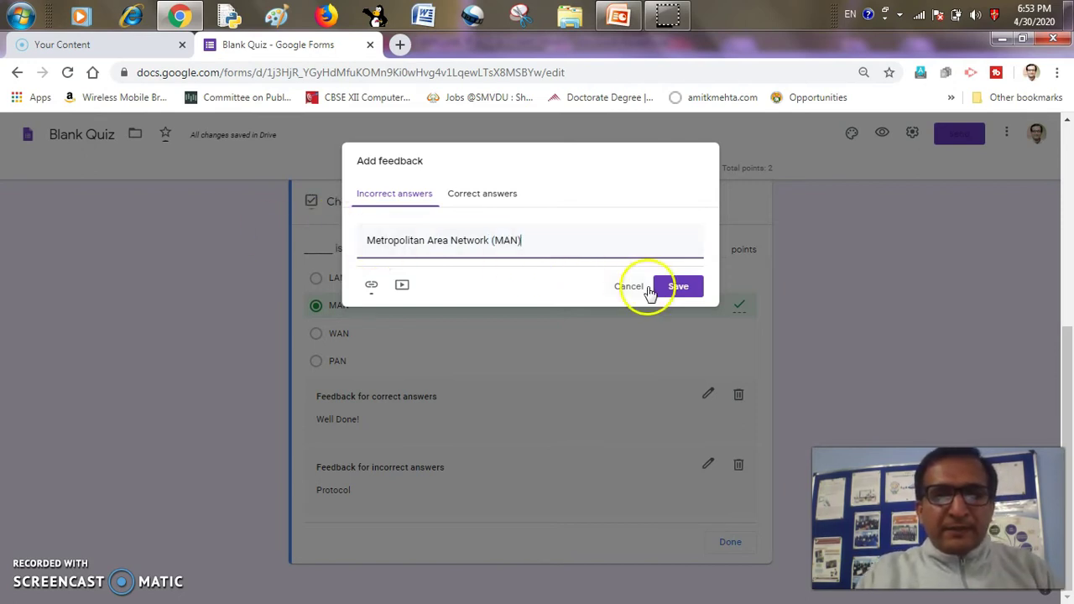
pyautogui.click(677, 288)
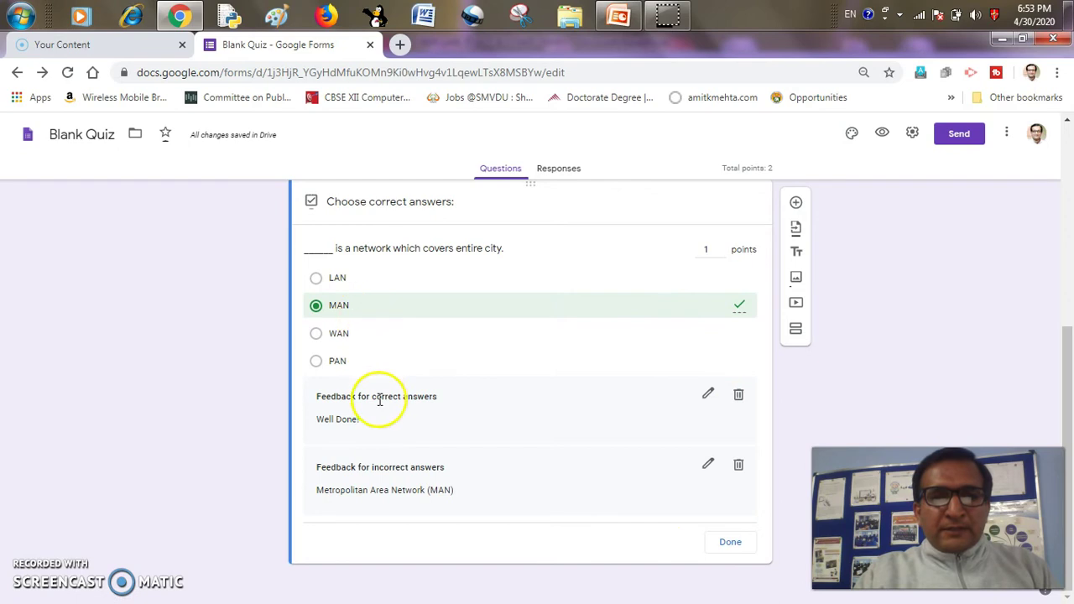
pyautogui.click(730, 546)
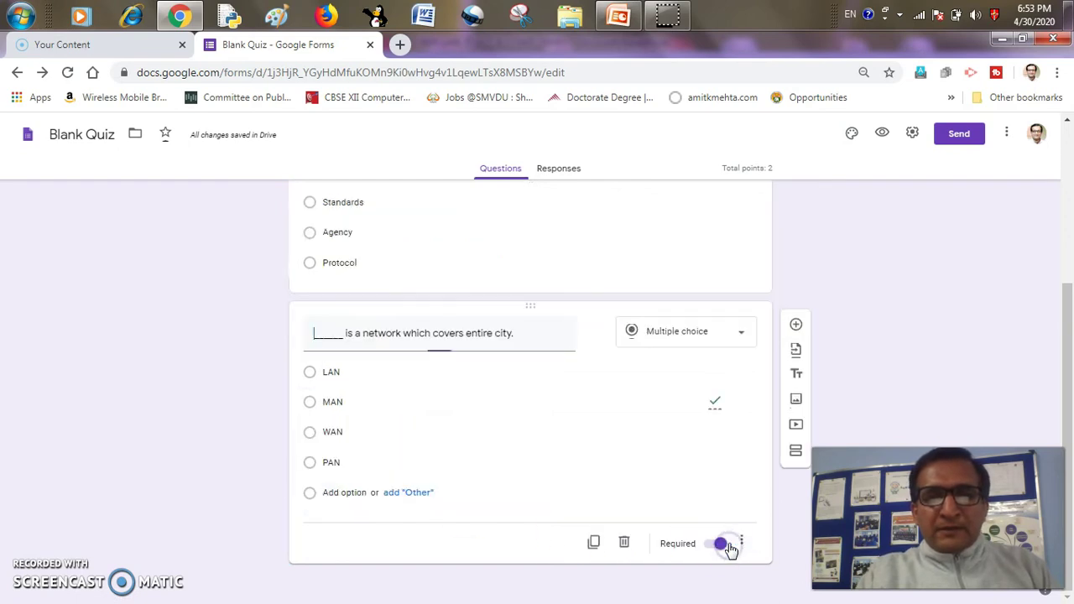
# Check the second question's required setting and its shuffle option order setting.
pyautogui.click(722, 543)
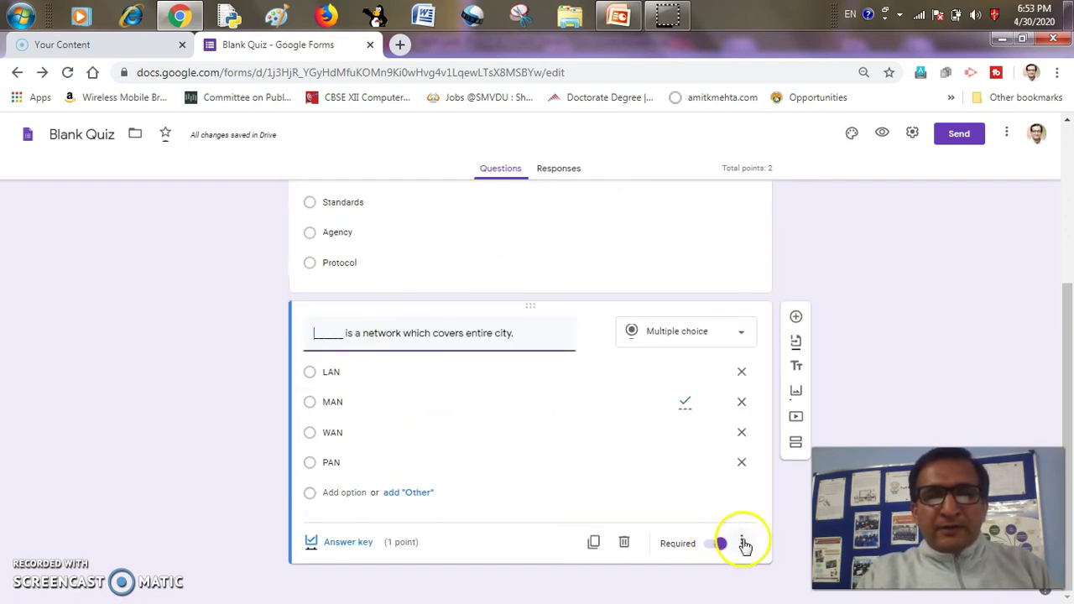
pyautogui.click(742, 543)
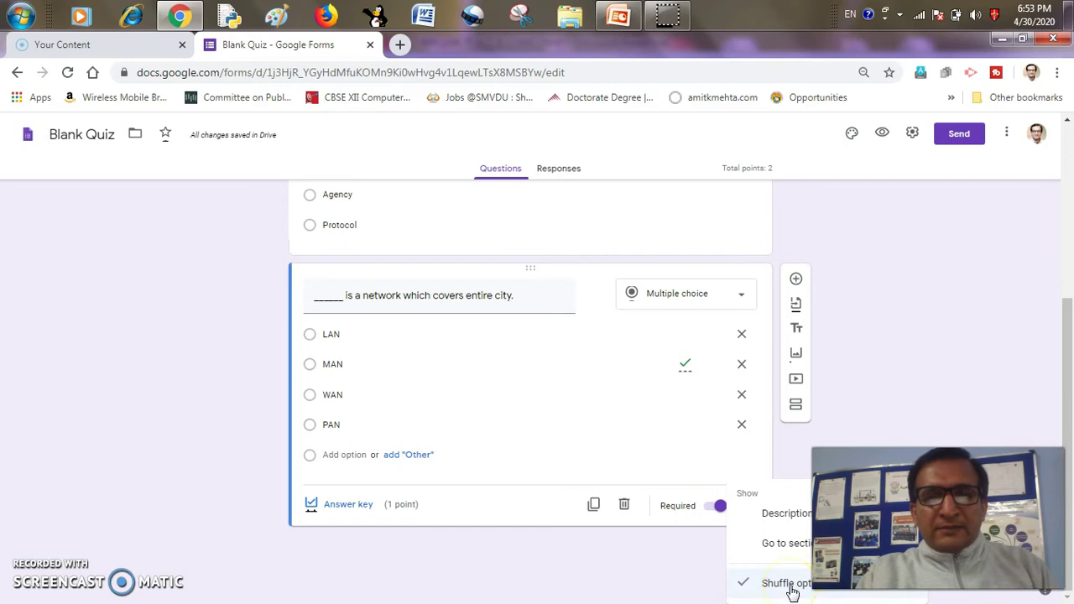
pyautogui.click(617, 561)
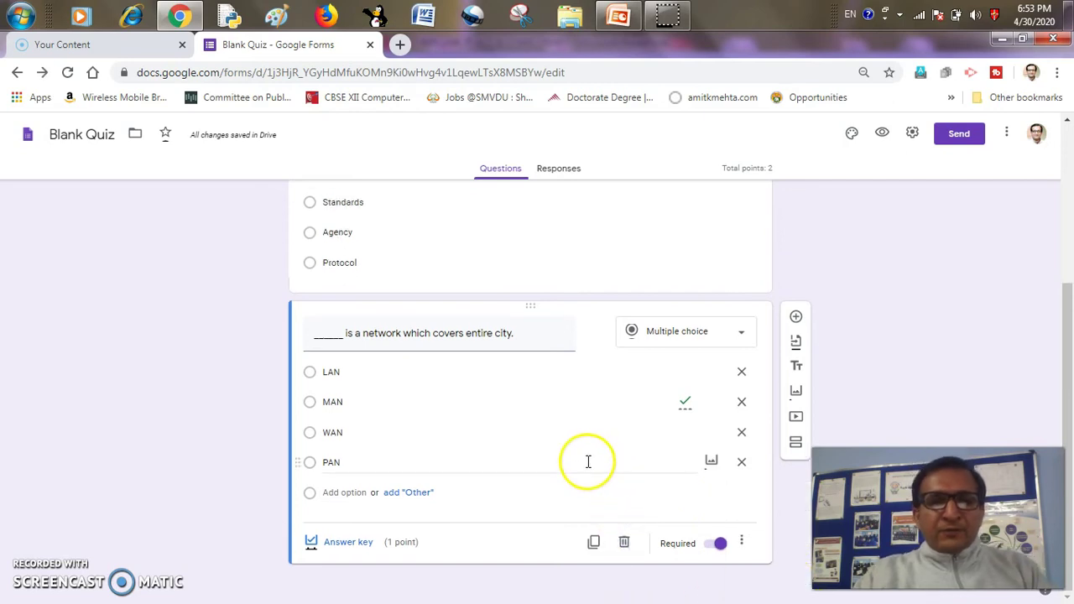
pyautogui.click(549, 431)
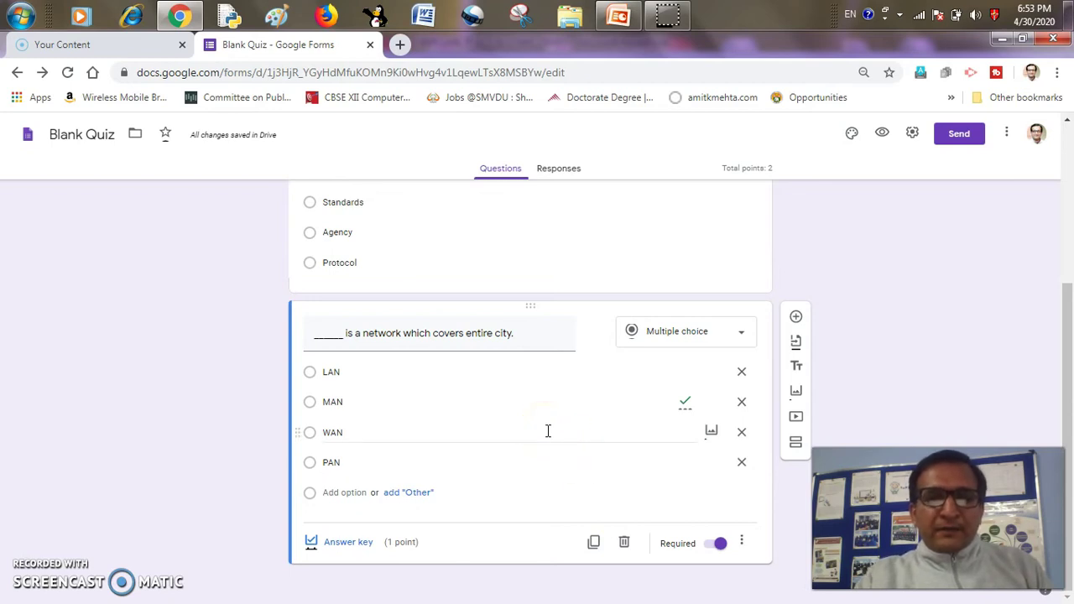
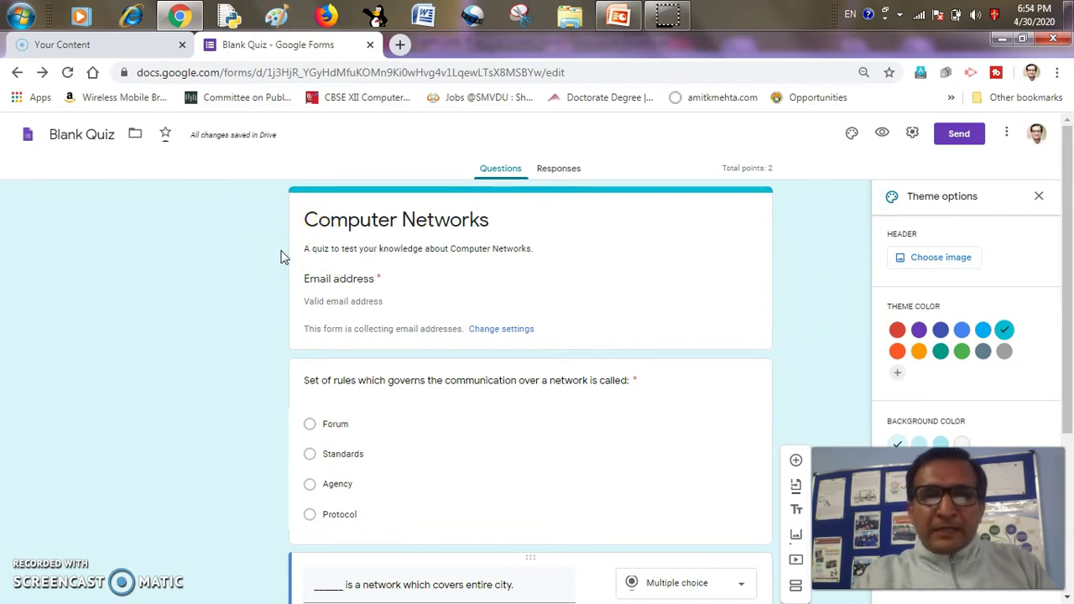
# Upload the computer network picture from the PICS folder in XII PYTHON 2020- RESOURCES as the form's header image.
pyautogui.click(930, 261)
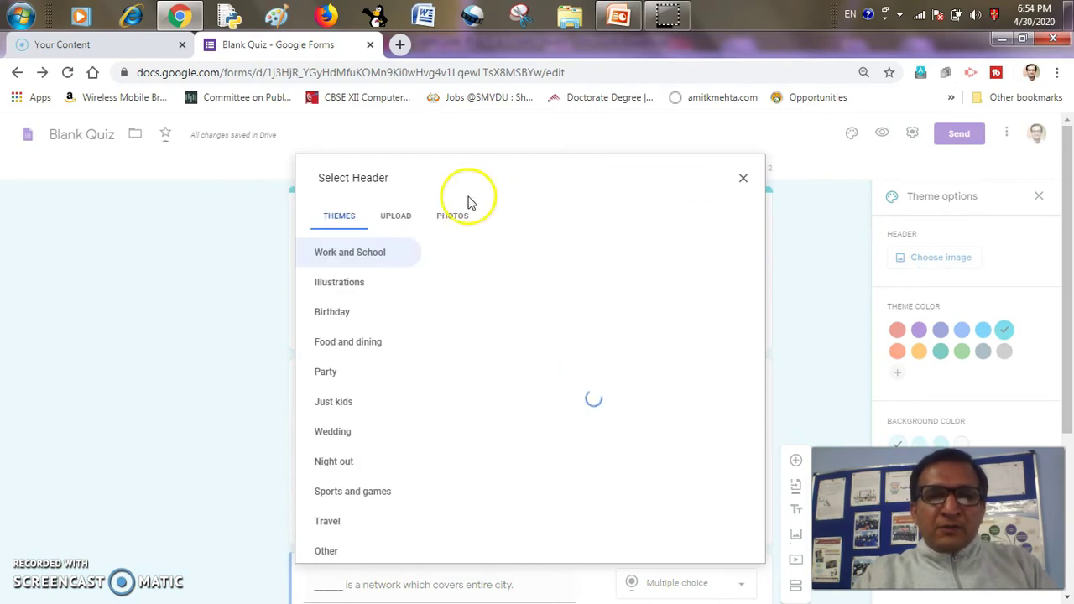
pyautogui.click(400, 218)
pyautogui.click(538, 438)
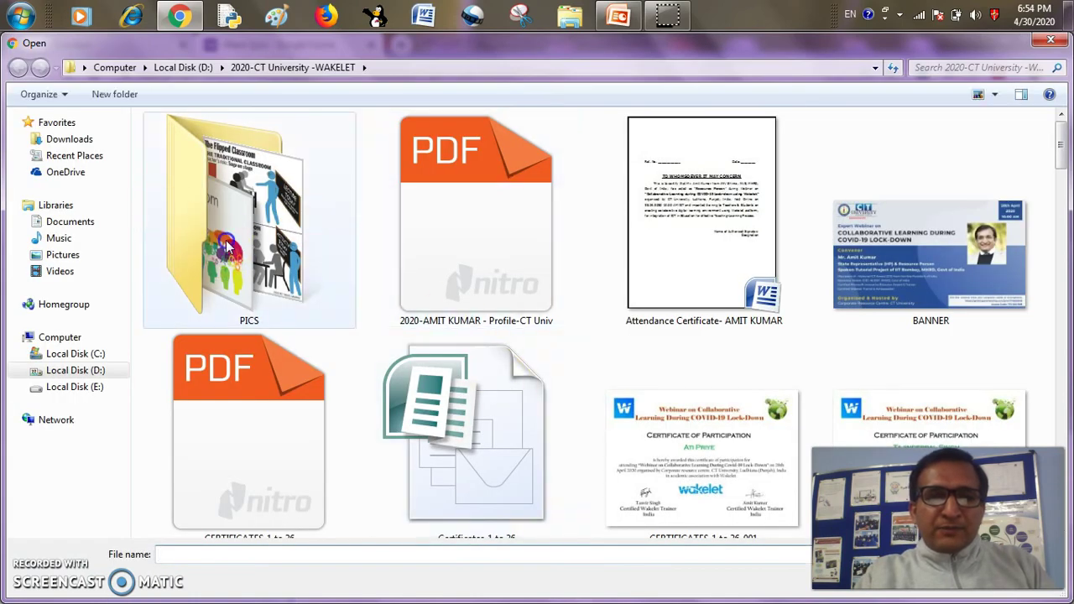
pyautogui.doubleClick(226, 244)
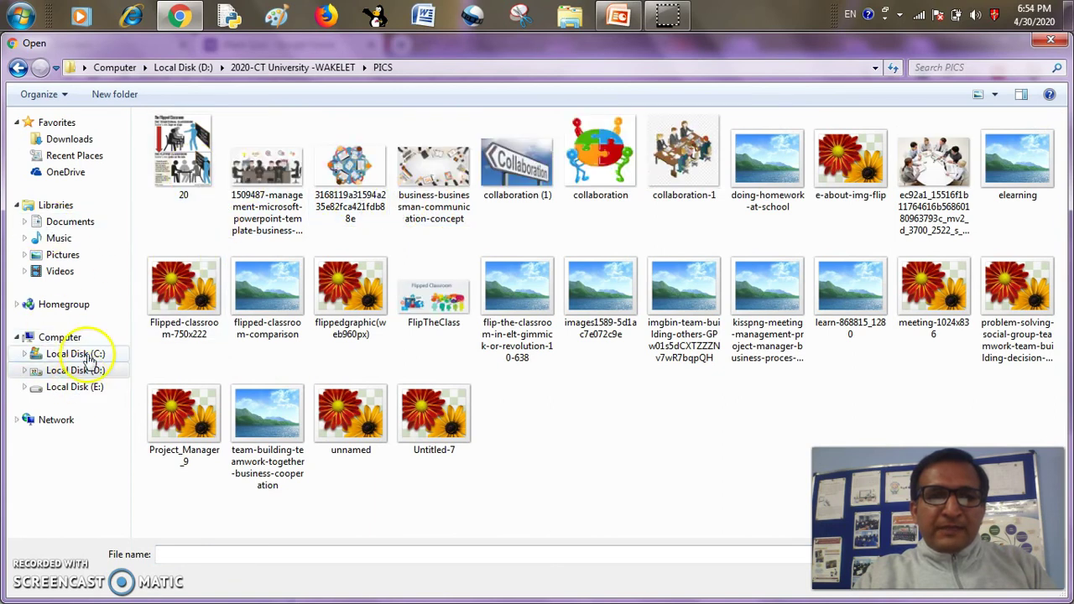
pyautogui.click(84, 68)
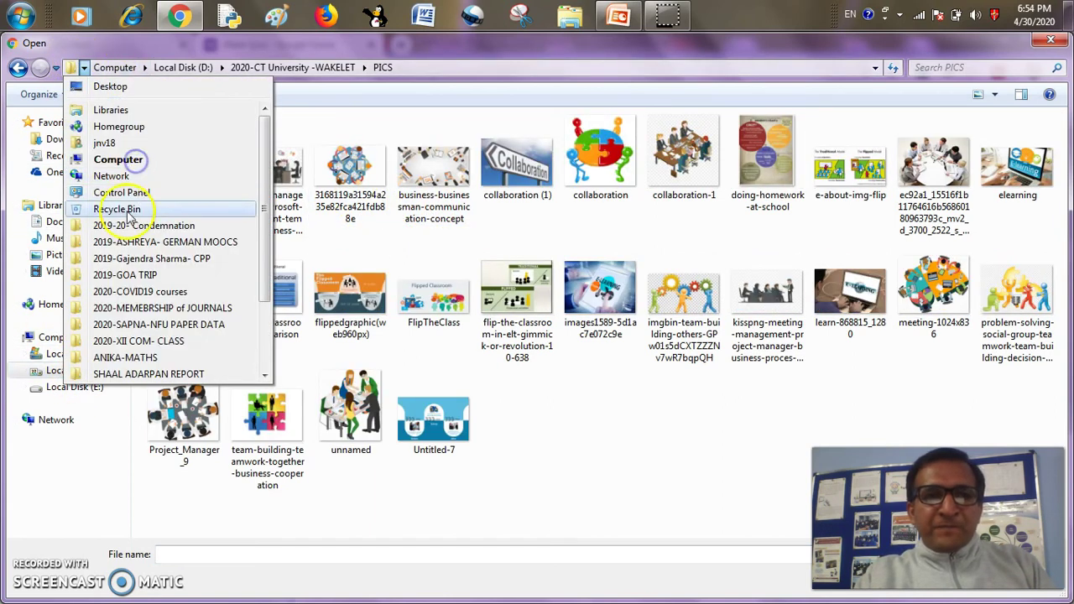
pyautogui.moveTo(266, 283); pyautogui.dragTo(262, 368)
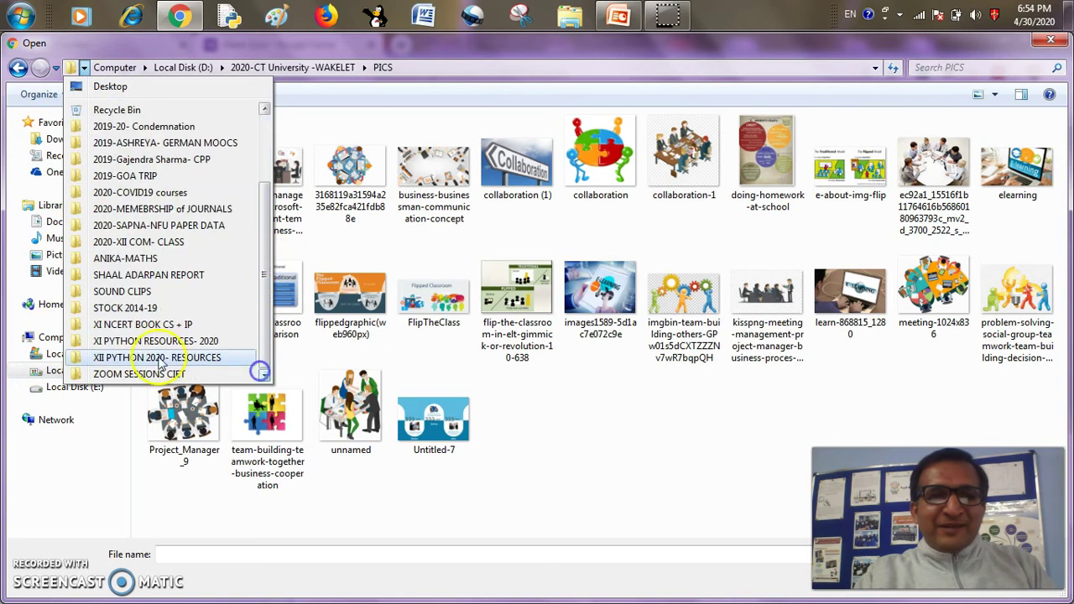
pyautogui.click(124, 358)
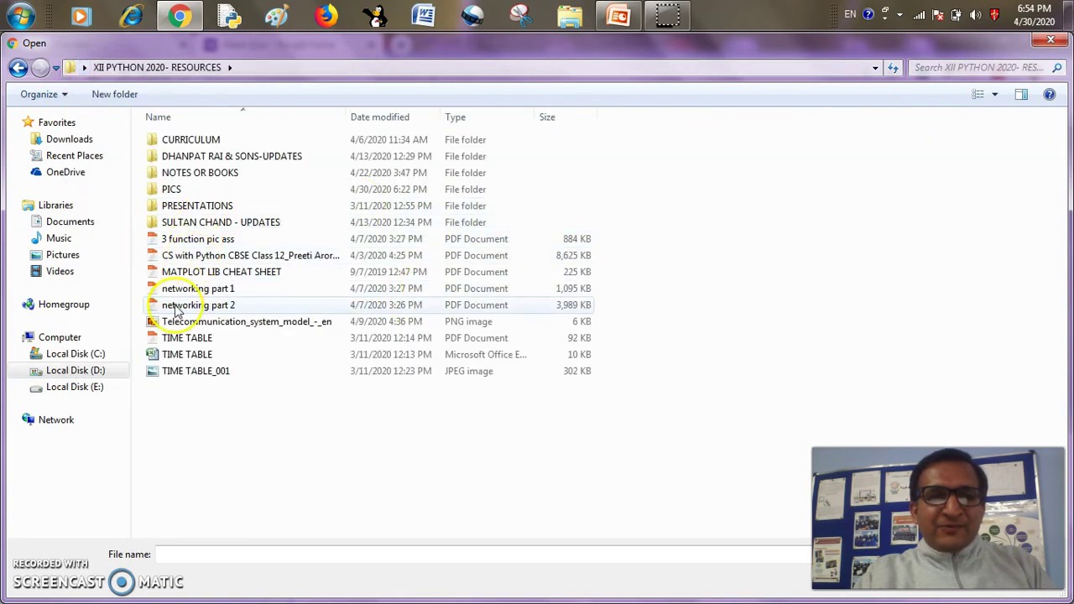
pyautogui.doubleClick(172, 189)
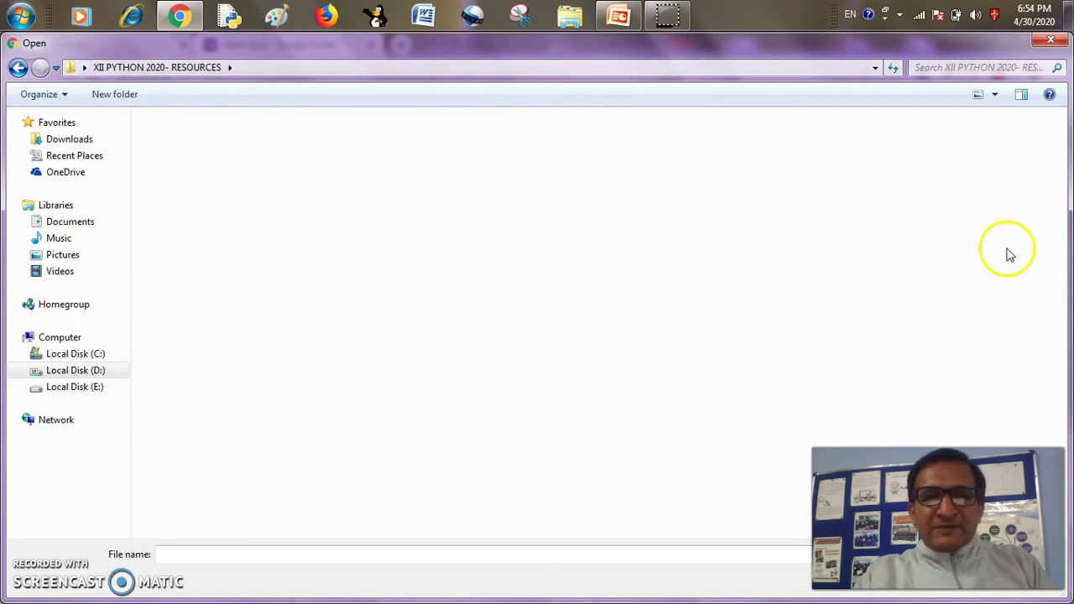
pyautogui.click(915, 285)
pyautogui.doubleClick(915, 286)
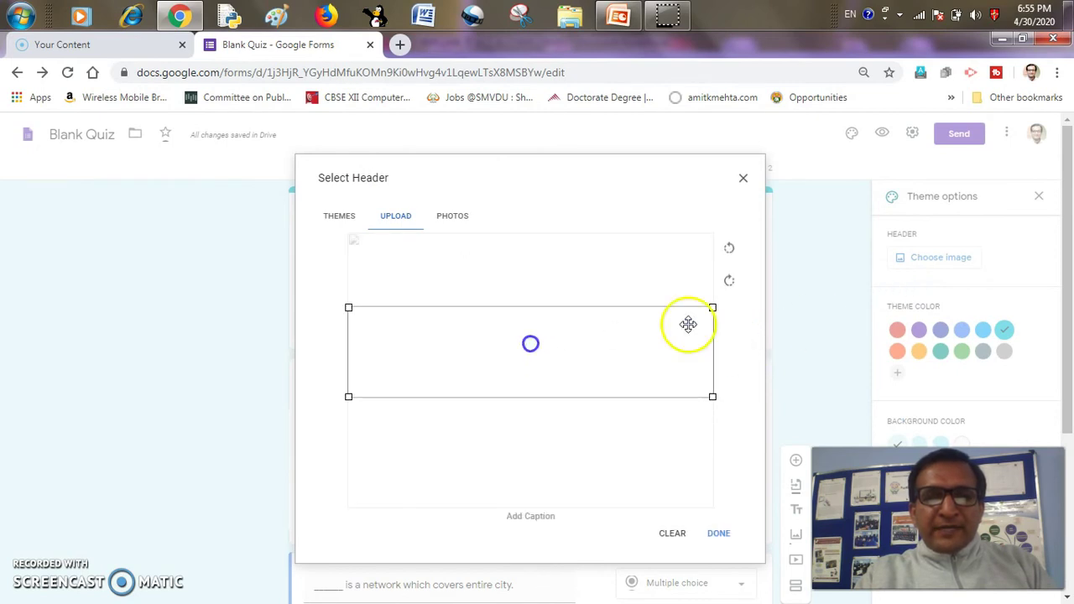
pyautogui.click(718, 535)
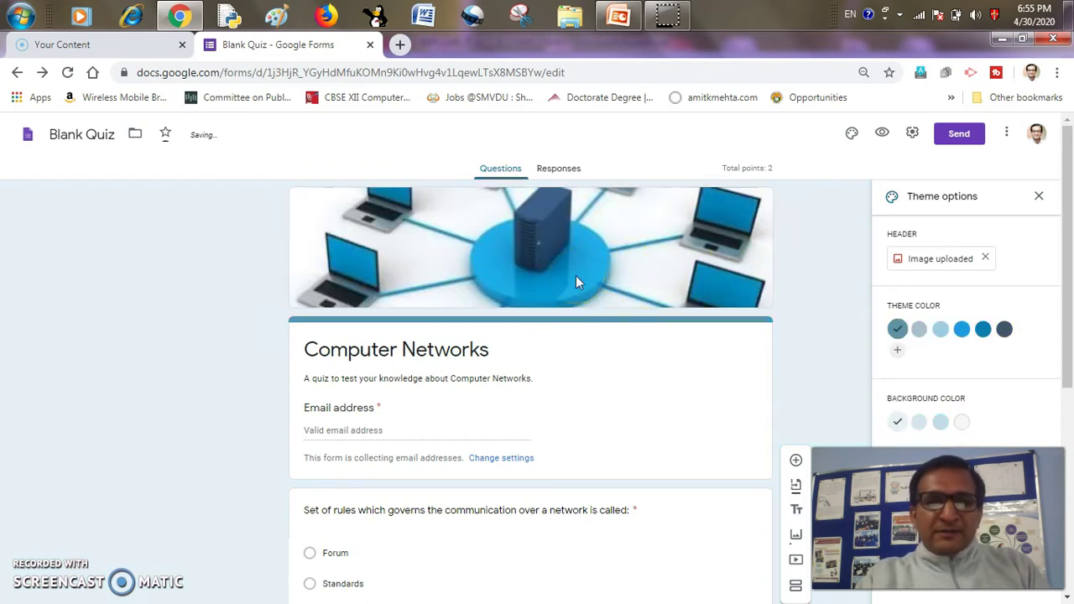
# Generate a shortened link for sending the quiz, with email address collection kept on, and copy it.
pyautogui.scroll(-5, 575, 284)
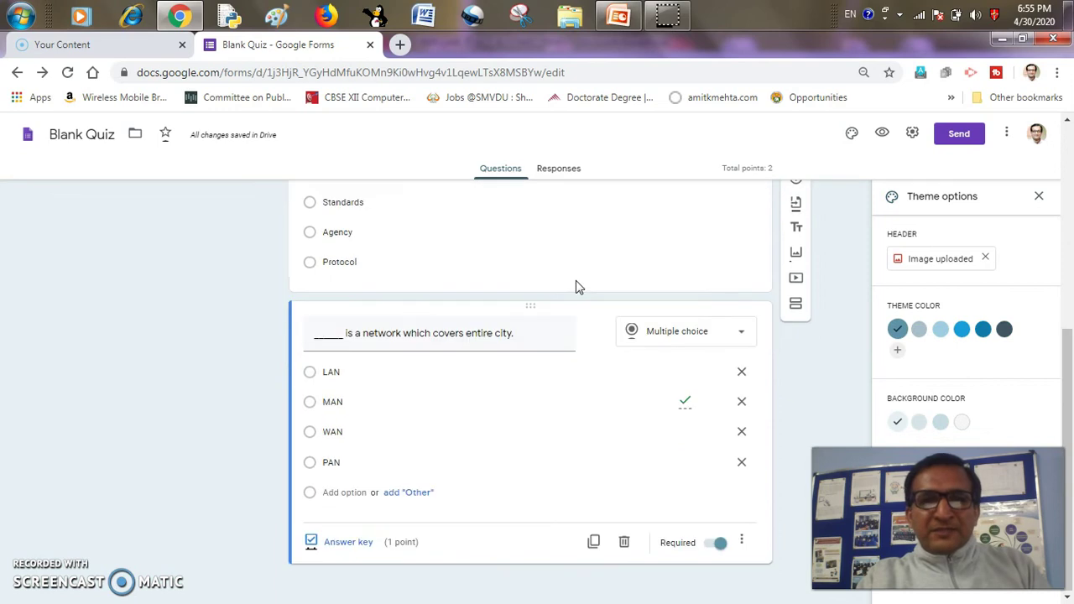
pyautogui.scroll(5, 576, 287)
pyautogui.scroll(-2, 576, 286)
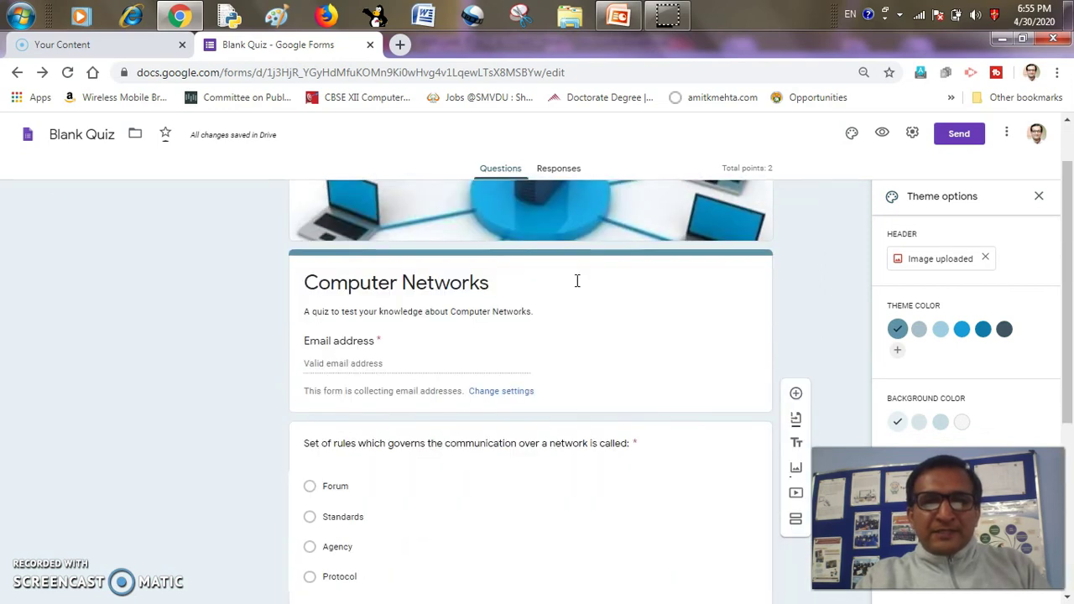
pyautogui.scroll(2, 579, 288)
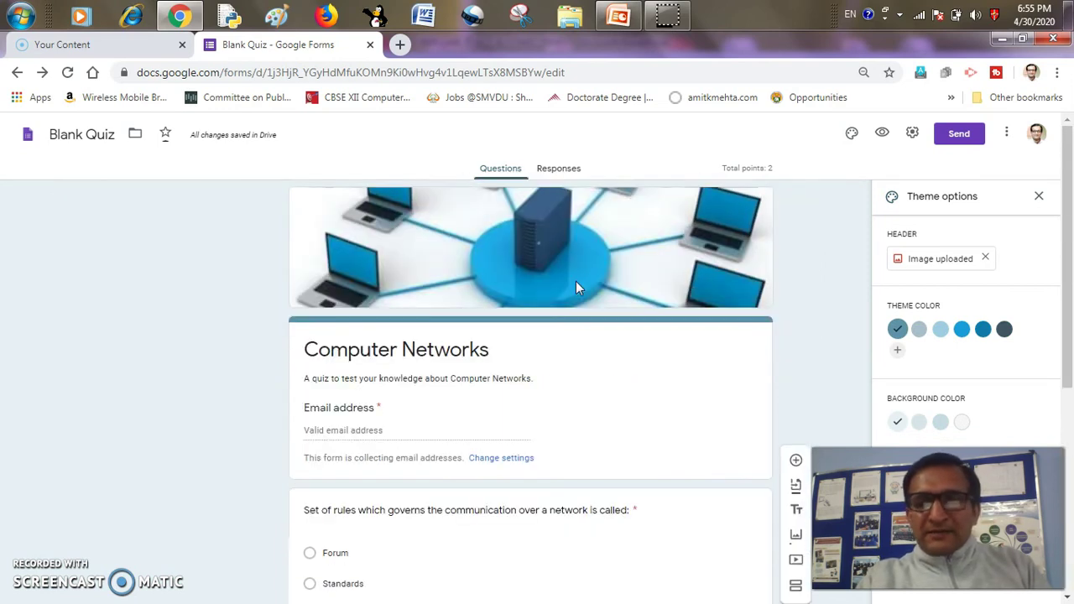
pyautogui.scroll(-5, 558, 267)
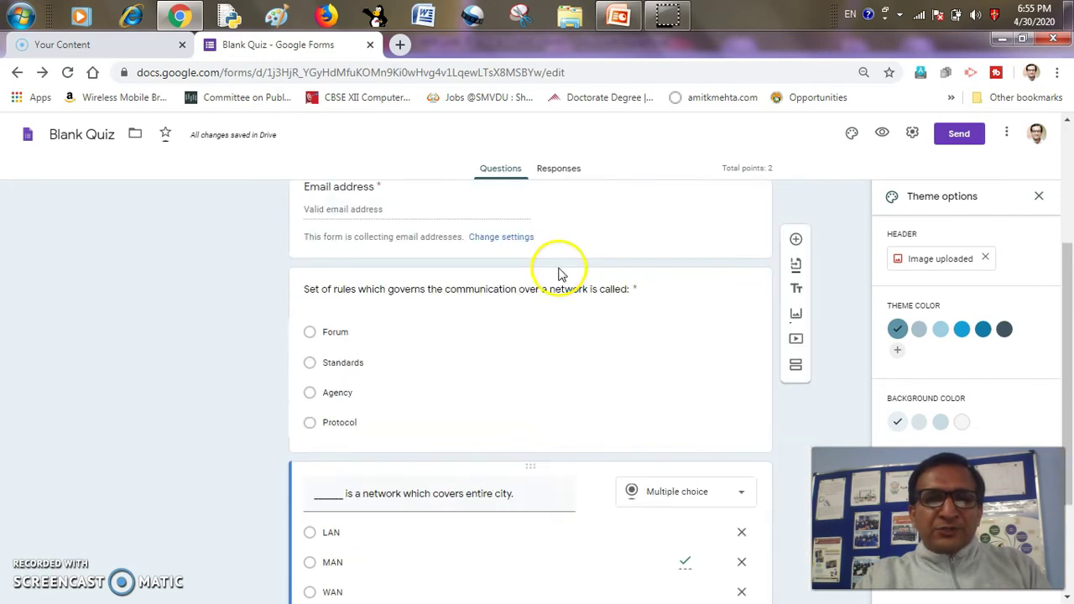
pyautogui.scroll(5, 558, 267)
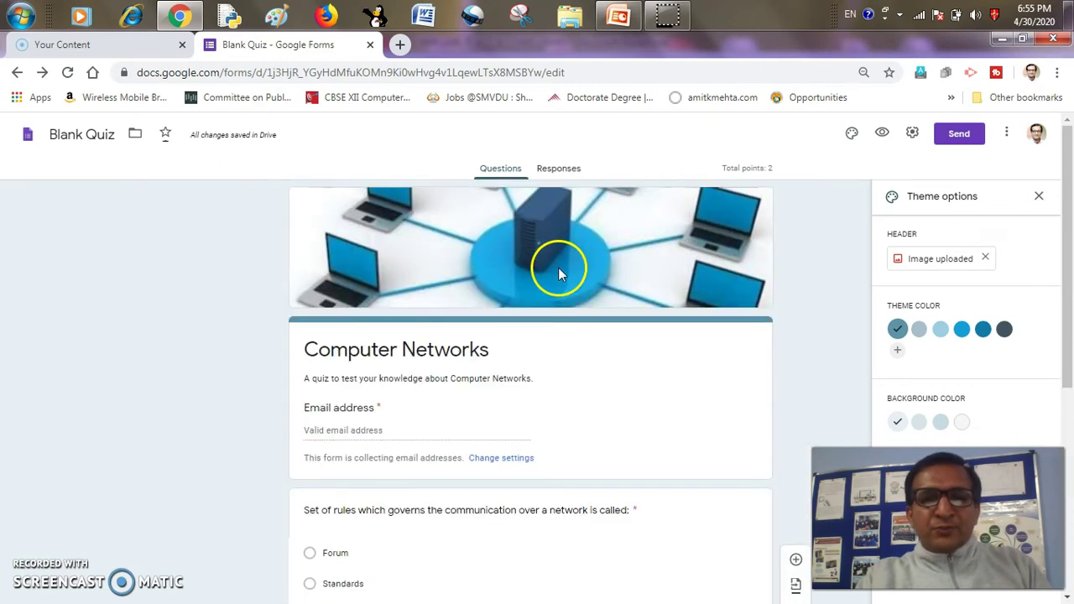
pyautogui.click(960, 136)
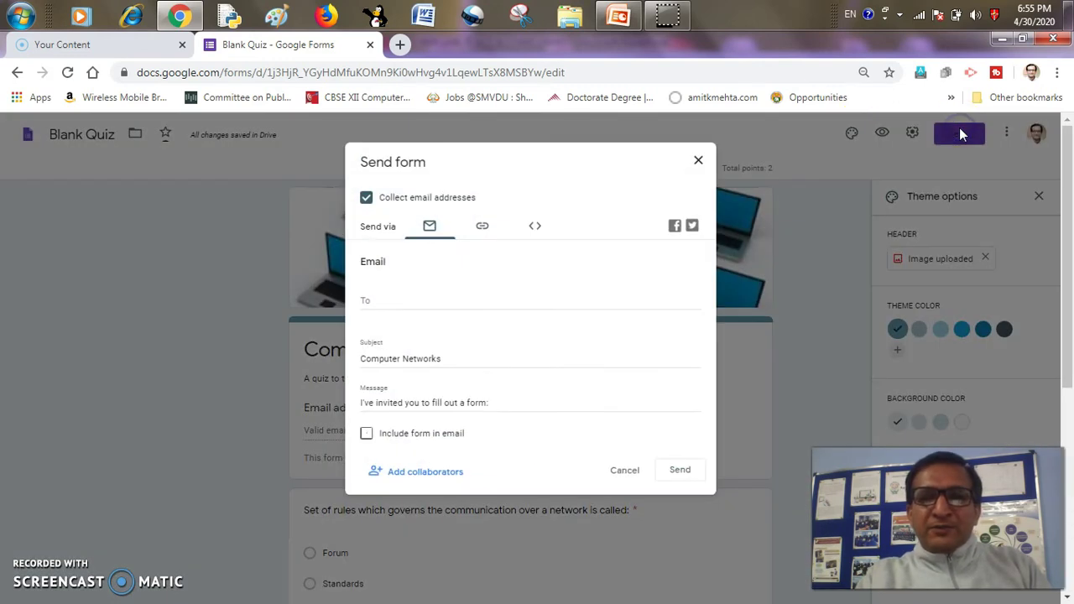
pyautogui.click(480, 227)
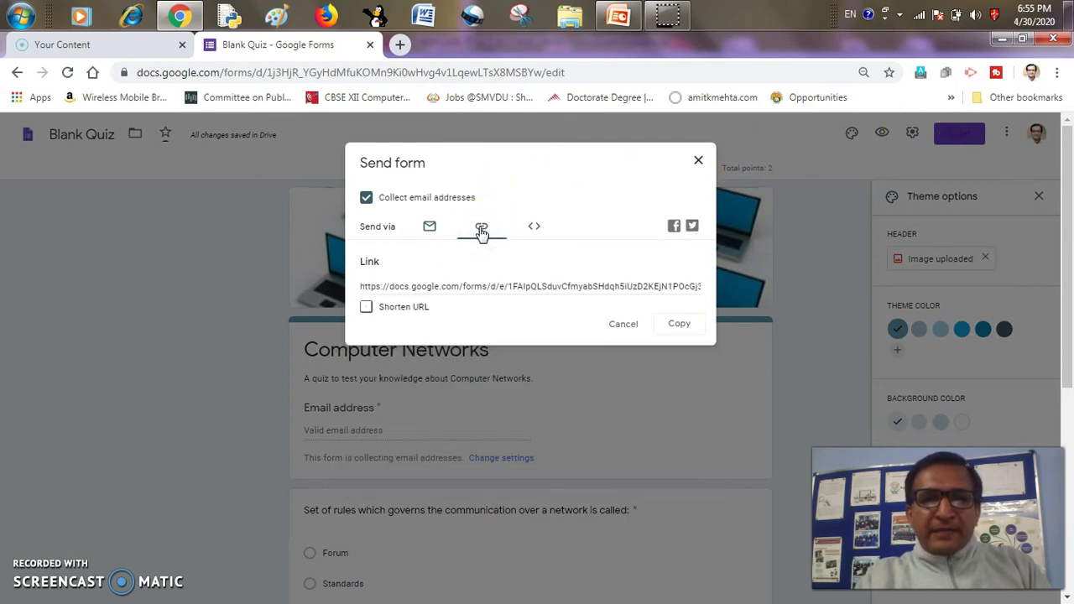
pyautogui.click(367, 309)
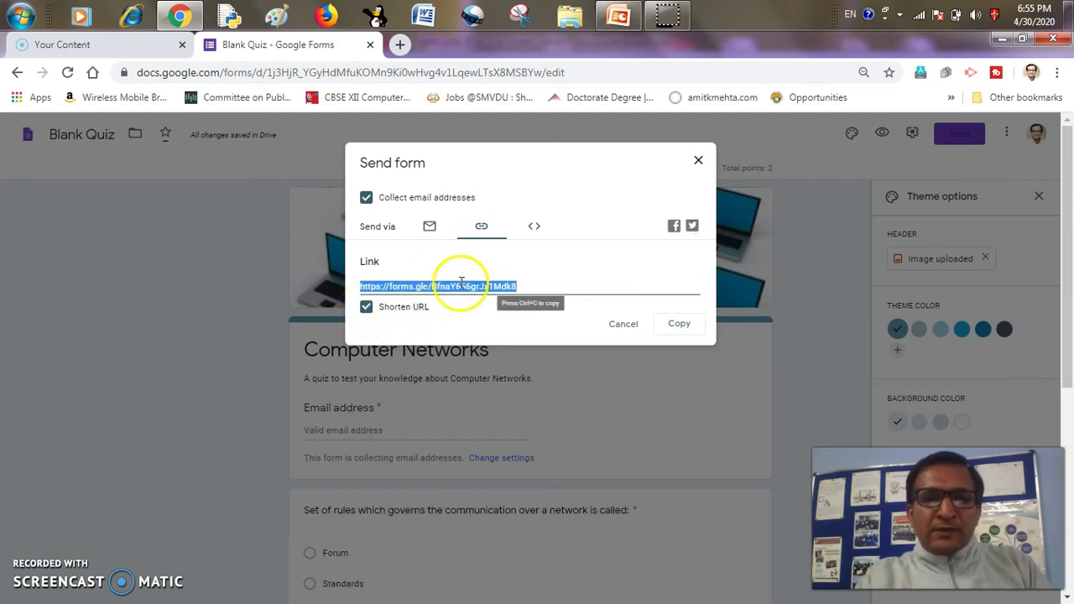
pyautogui.click(680, 326)
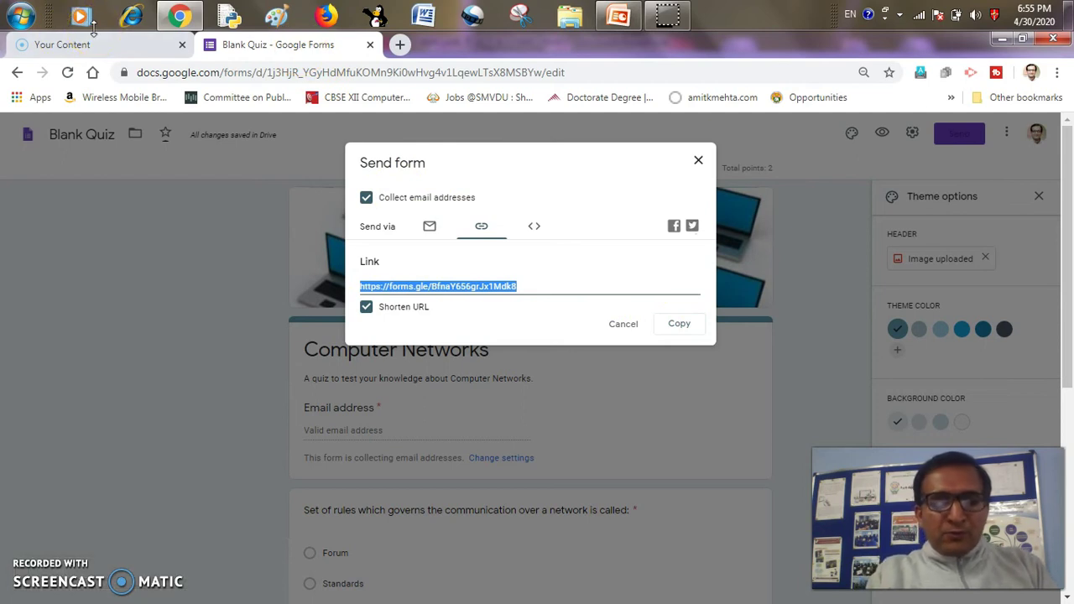
# Open the copied quiz link in a new incognito browser window.
pyautogui.hotkey('ctrl', 'shift', 'n')
pyautogui.click(232, 75)
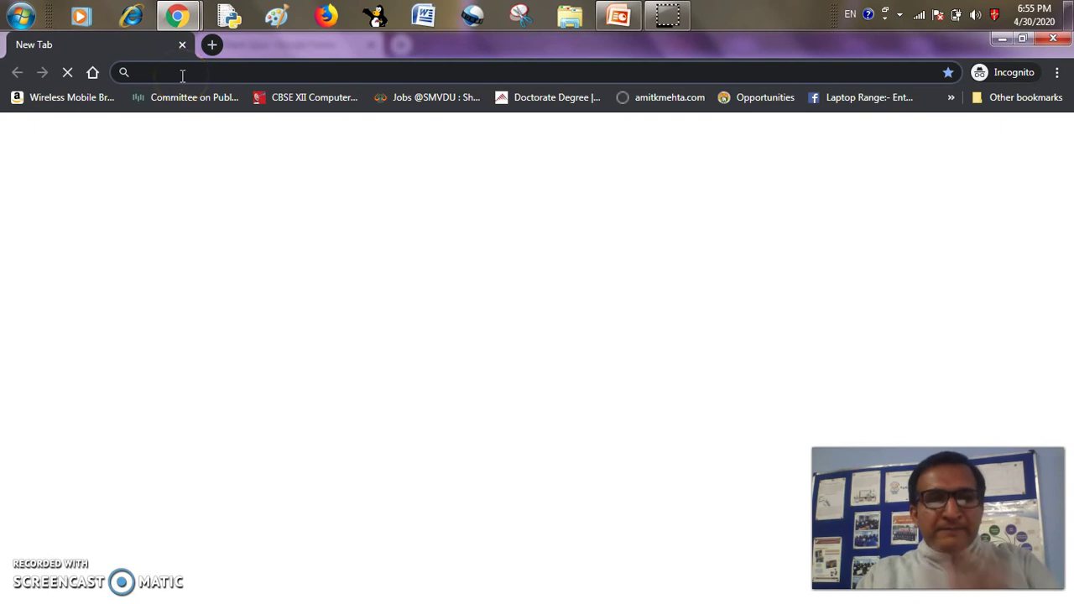
pyautogui.hotkey('ctrl', 'v')
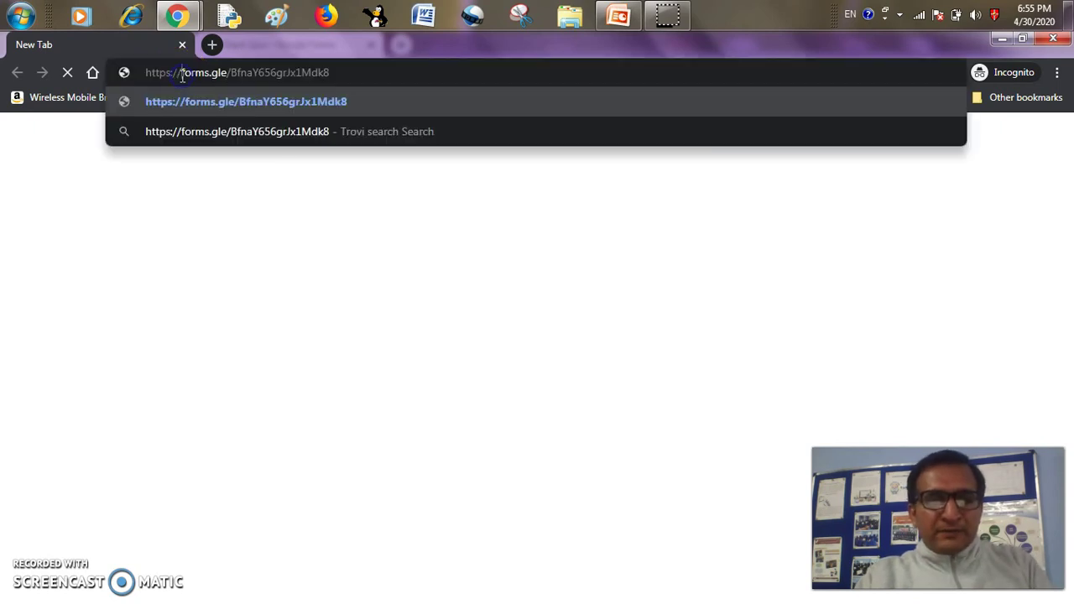
pyautogui.press('Return')
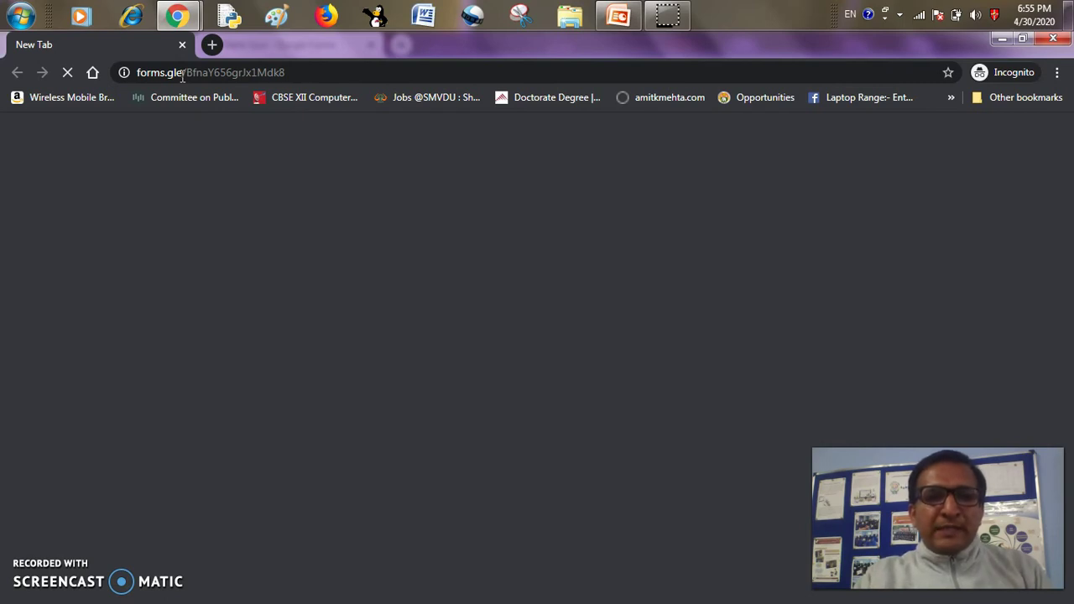
pyautogui.click(187, 70)
pyautogui.click(196, 72)
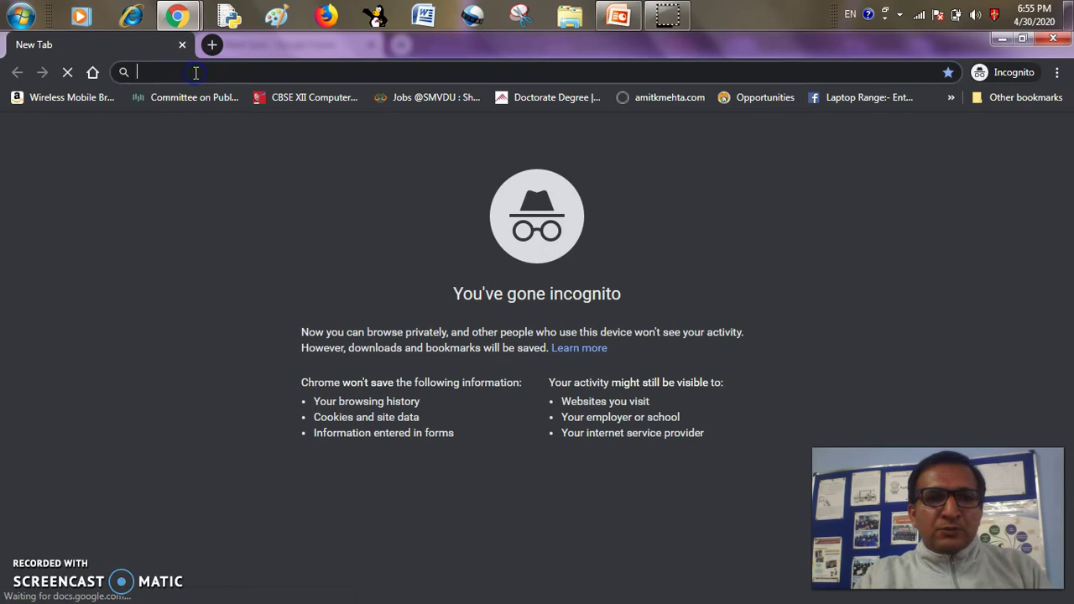
pyautogui.hotkey('ctrl', 'v')
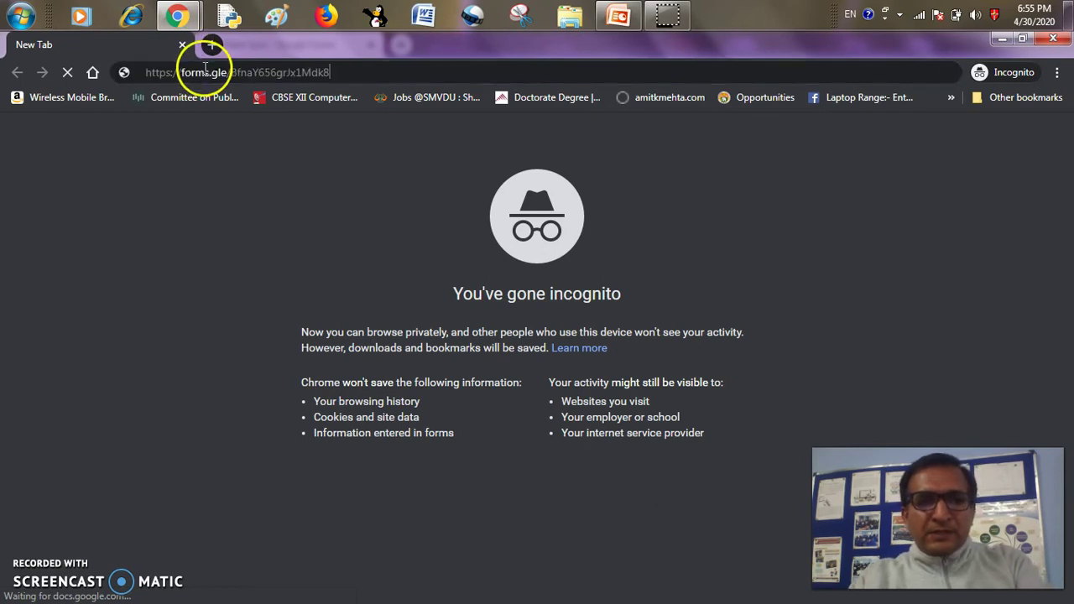
pyautogui.press('Return')
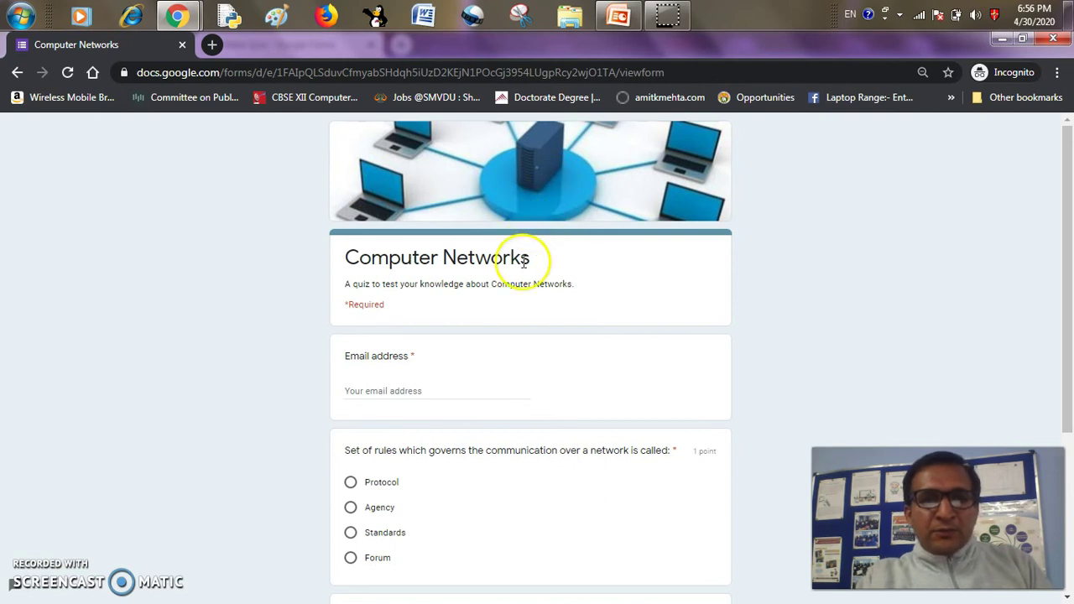
# Submit a test response with the respondent's email address, answering Protocol to the first question and PAN to the second.
pyautogui.scroll(-3, 518, 271)
pyautogui.scroll(3, 520, 273)
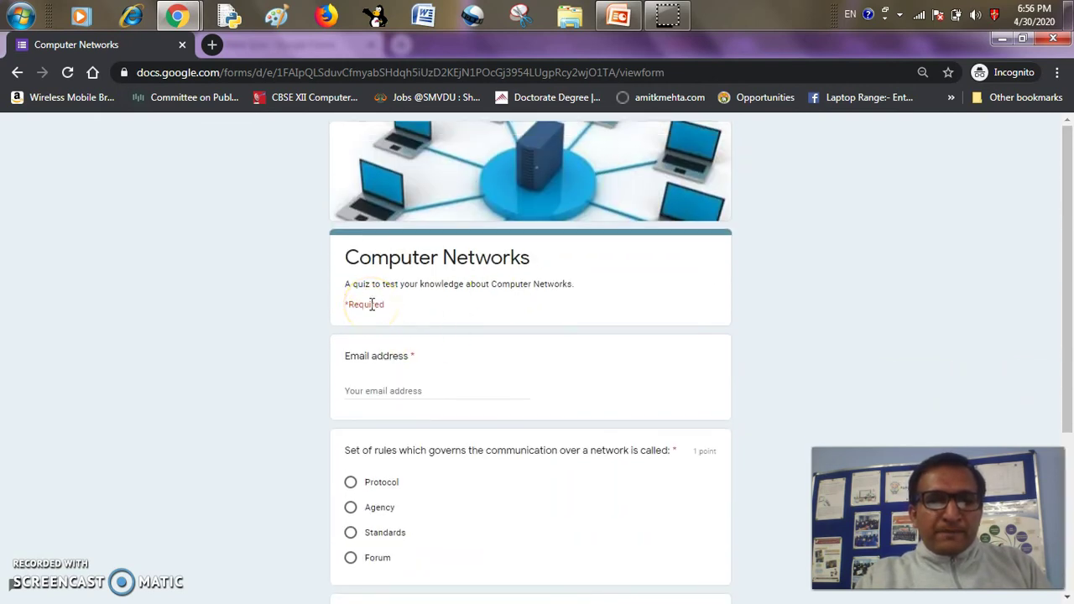
pyautogui.click(378, 392)
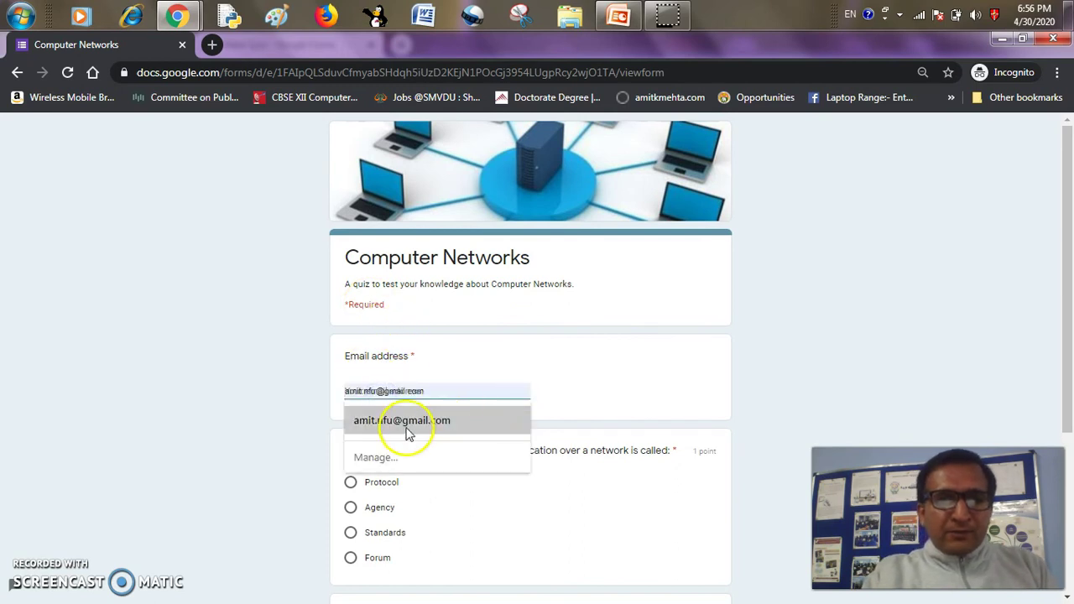
pyautogui.click(377, 427)
pyautogui.scroll(-2, 379, 431)
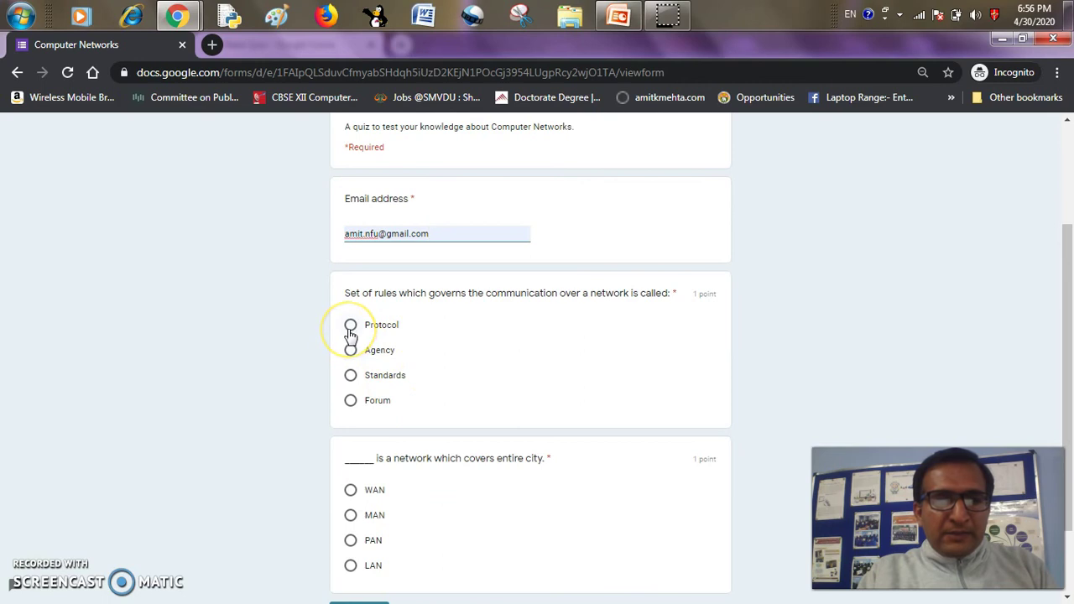
pyautogui.click(351, 328)
pyautogui.scroll(-1, 549, 365)
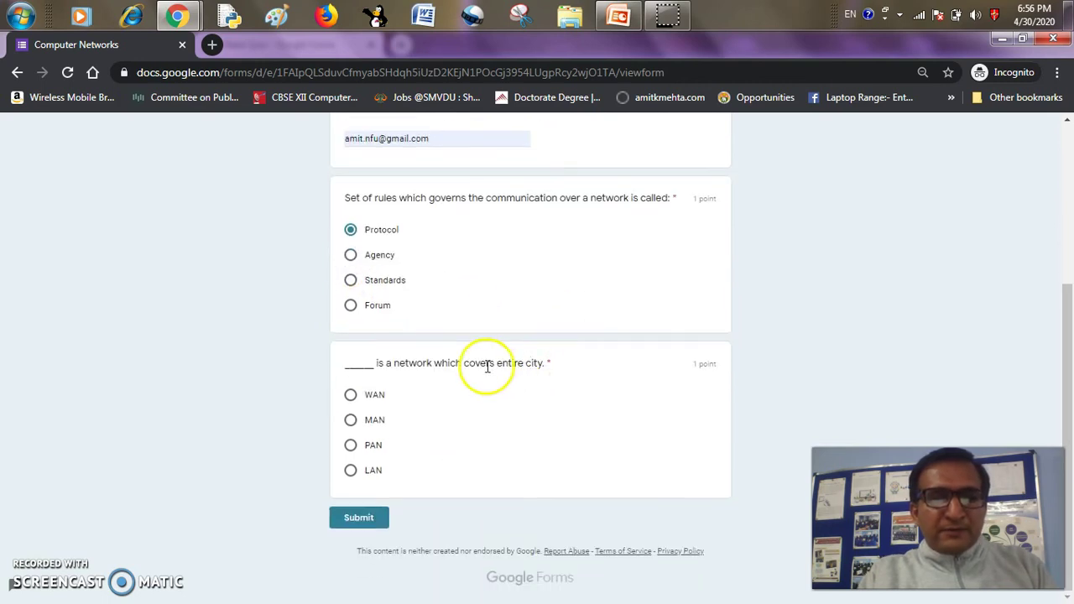
pyautogui.click(351, 445)
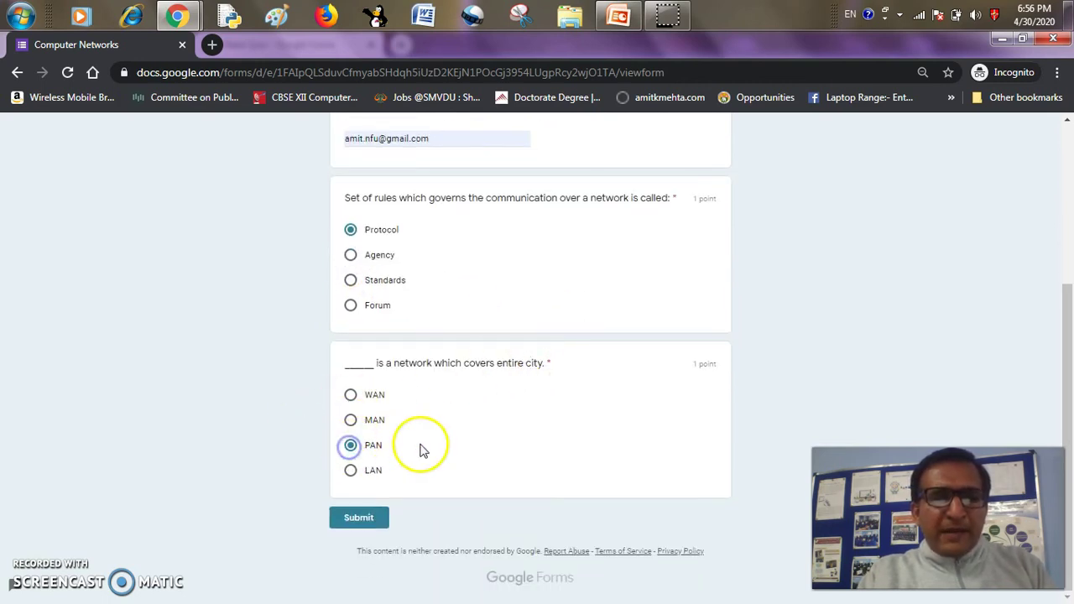
pyautogui.click(376, 518)
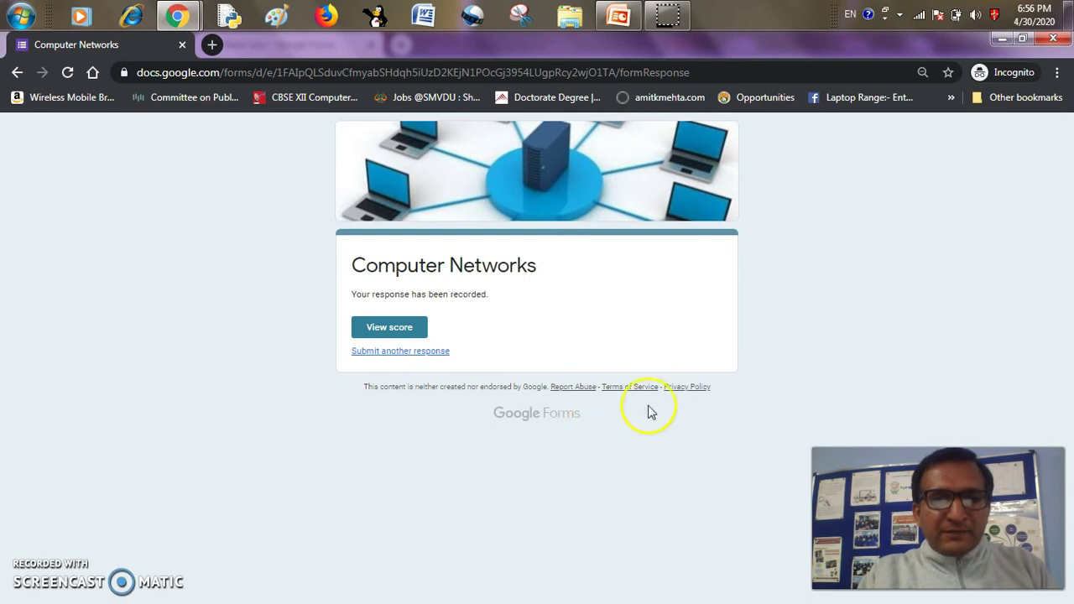
# Open the score of the submitted response and examine the points, correct answers and feedback for both questions.
pyautogui.click(392, 333)
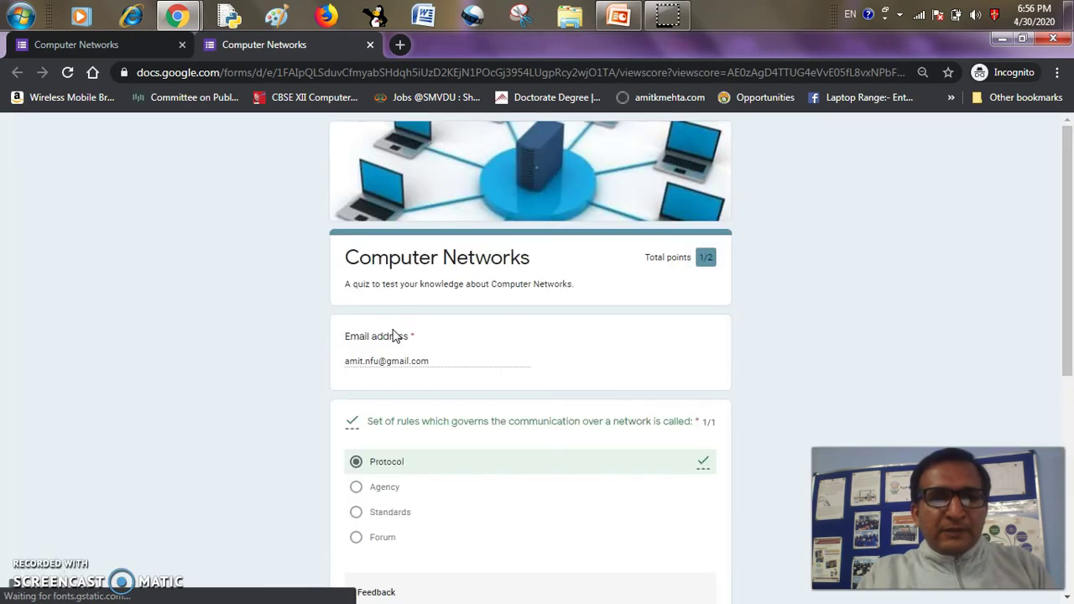
pyautogui.click(484, 309)
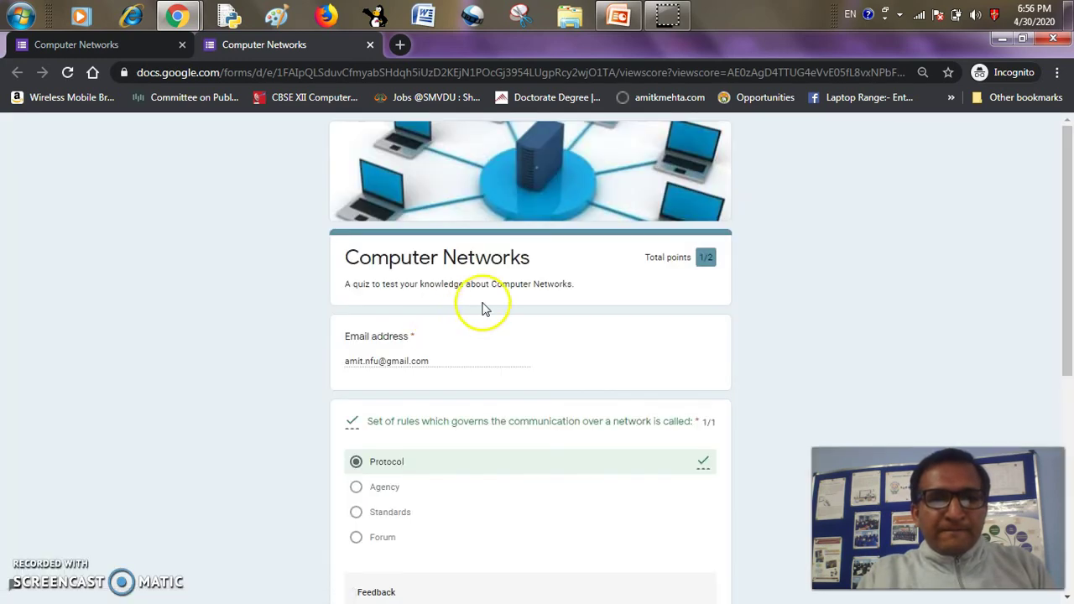
pyautogui.scroll(-2, 512, 285)
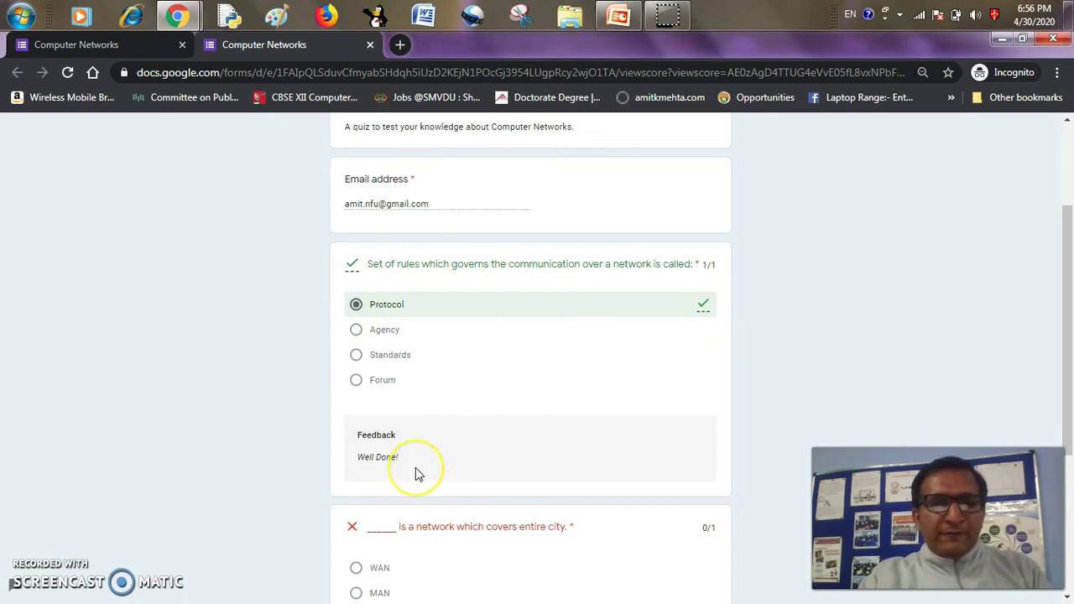
pyautogui.scroll(-3, 418, 475)
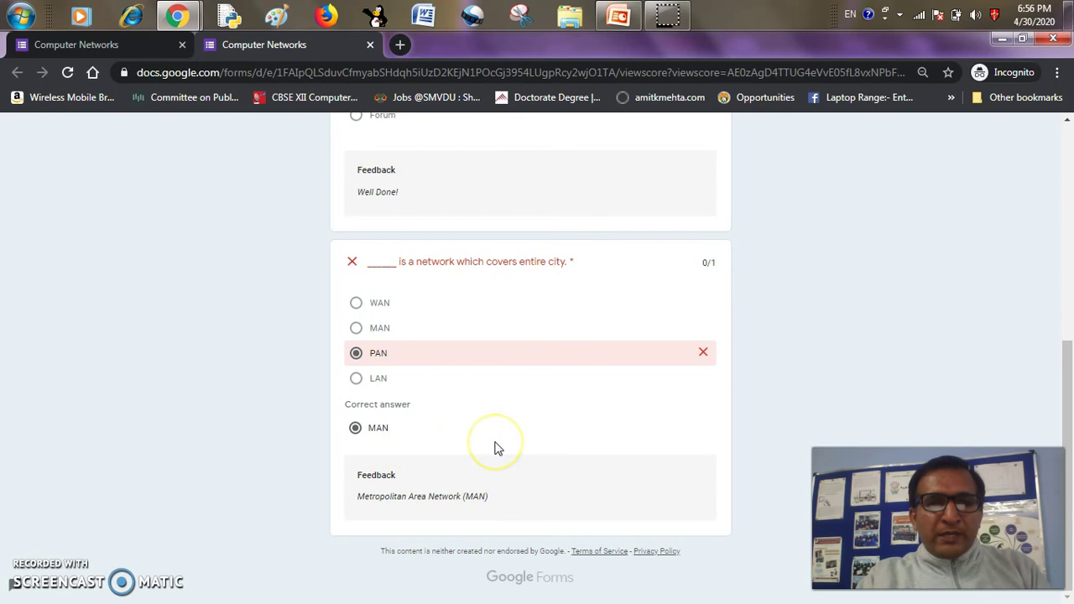
# Return to the quiz's editing window and dismiss the Send form dialog.
pyautogui.scroll(5, 495, 446)
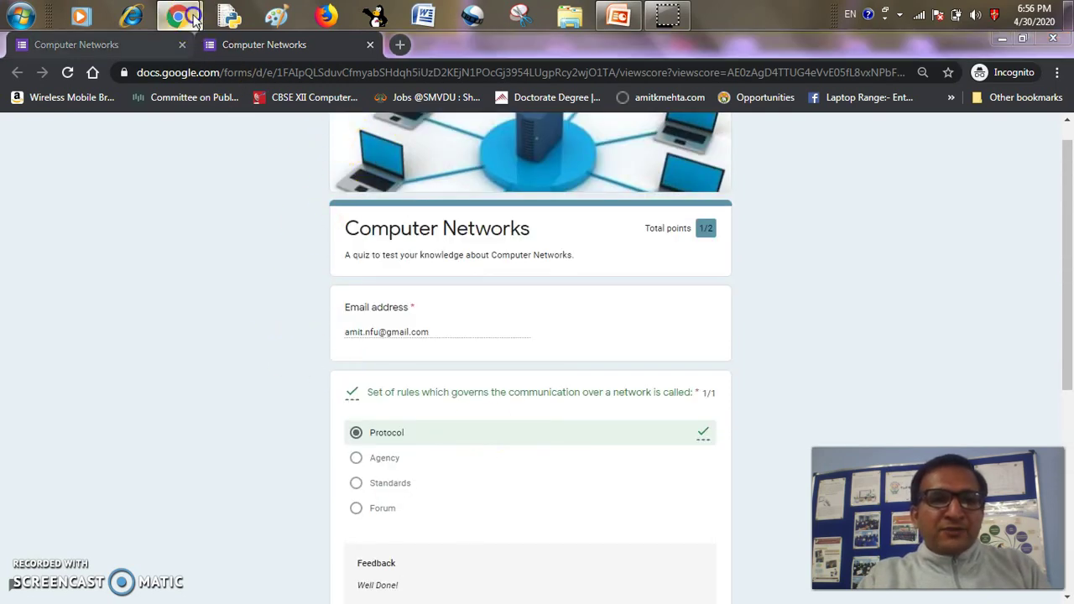
pyautogui.moveTo(192, 20)
pyautogui.click(120, 108)
pyautogui.click(616, 328)
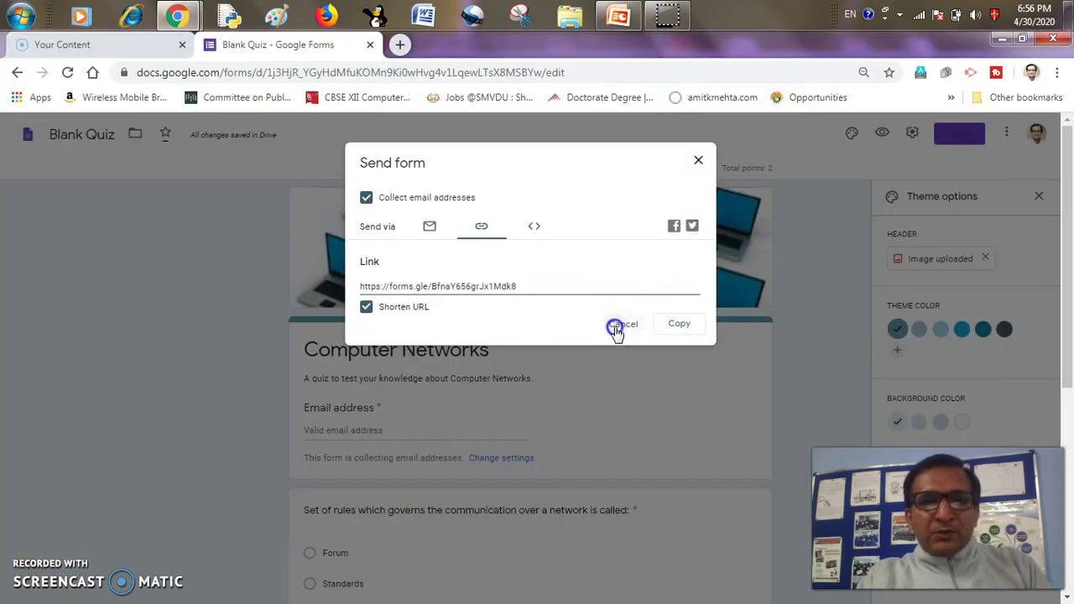
# Review the quiz's responses, first the summary with score insights and points distribution, and then question by question.
pyautogui.click(560, 168)
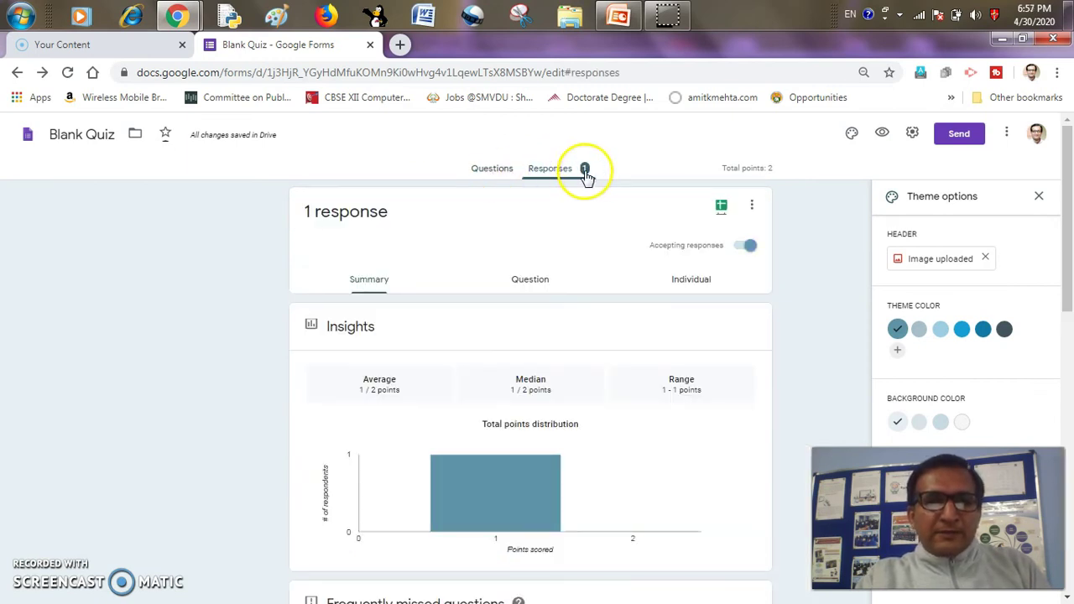
pyautogui.scroll(-2, 530, 270)
pyautogui.scroll(2, 529, 270)
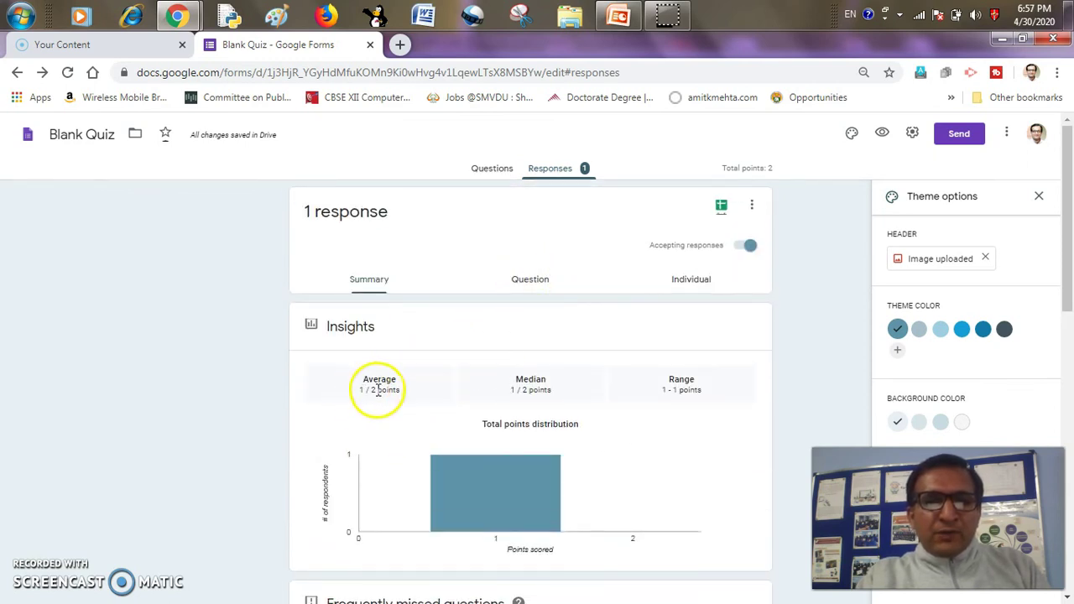
pyautogui.click(541, 281)
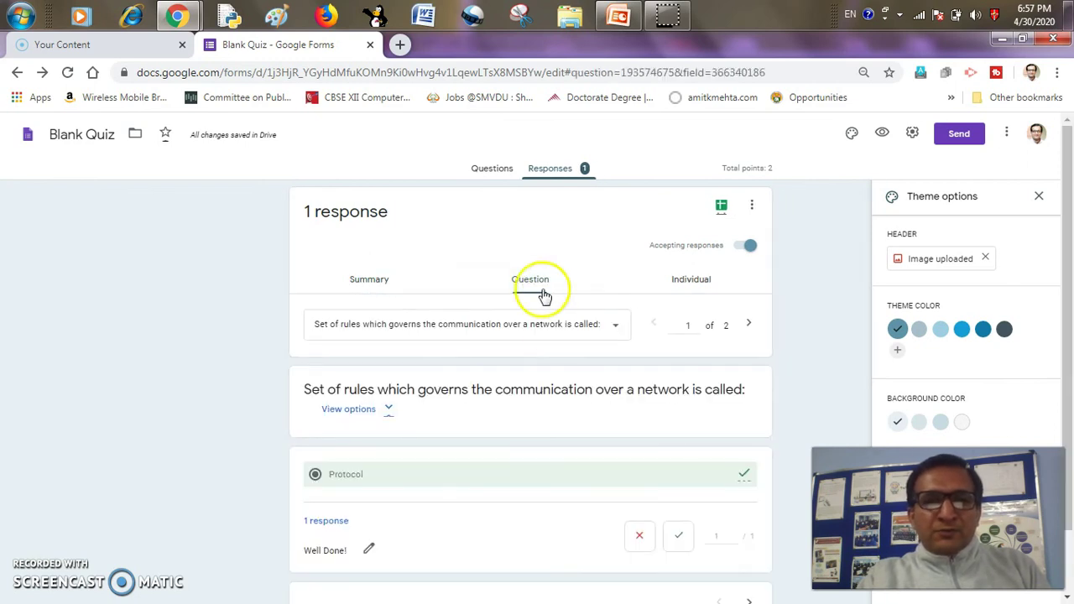
pyautogui.scroll(-1, 552, 329)
pyautogui.scroll(1, 550, 323)
# Examine the respondent's individual response, including the marked answers, points and feedback for both questions.
pyautogui.click(684, 280)
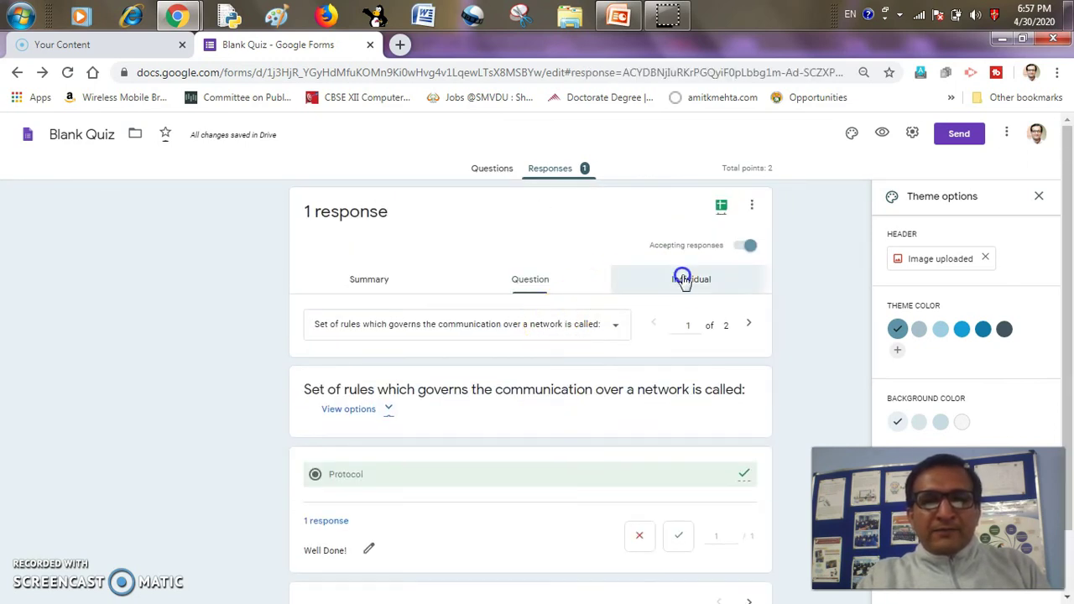
pyautogui.scroll(-4, 587, 330)
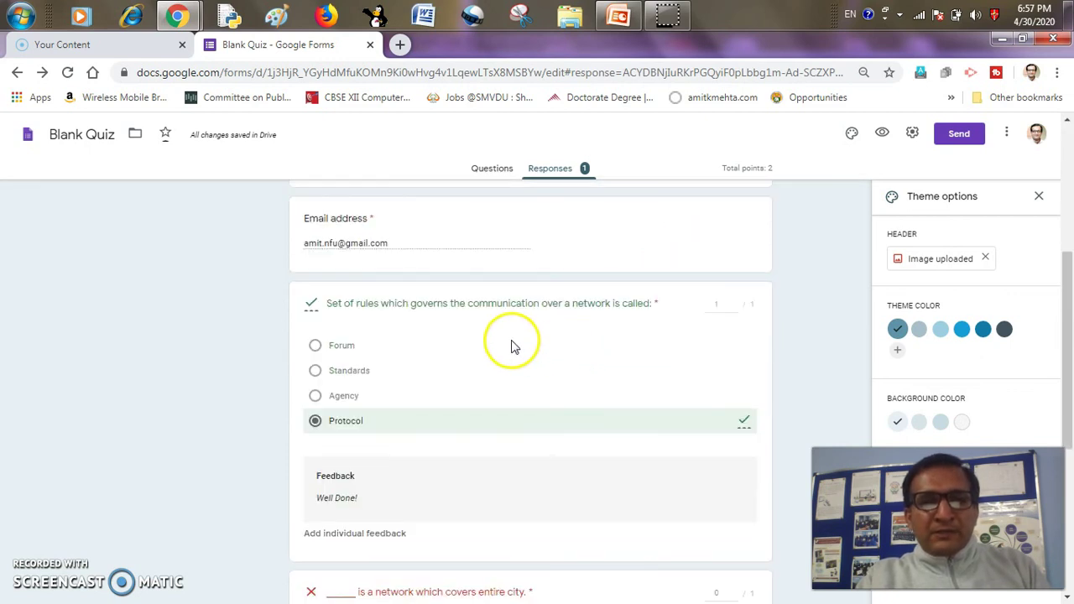
pyautogui.scroll(-2, 395, 256)
pyautogui.click(401, 266)
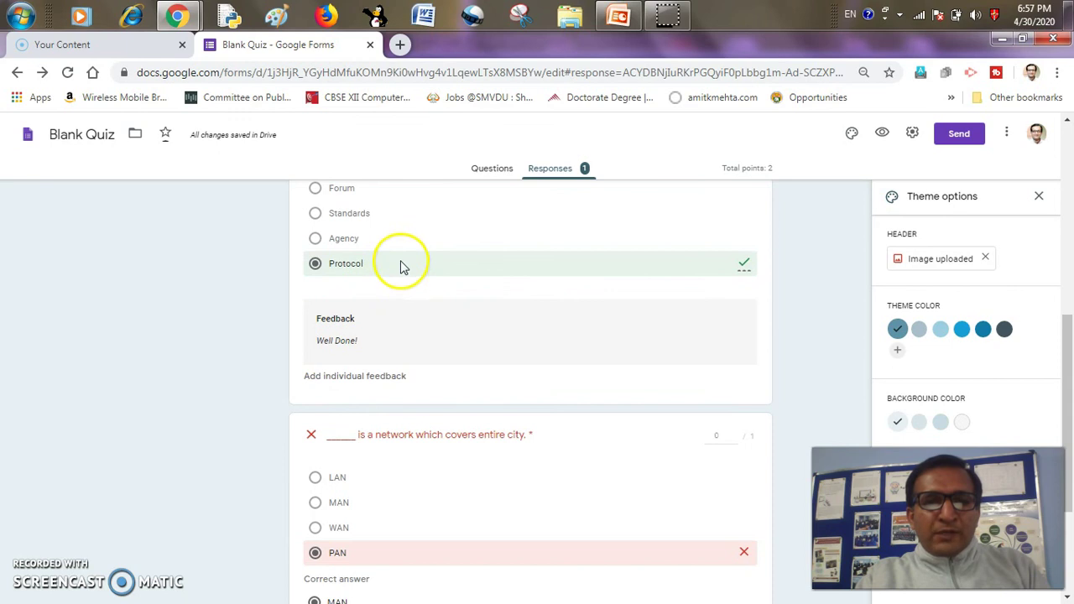
pyautogui.scroll(-2, 420, 335)
pyautogui.scroll(8, 537, 252)
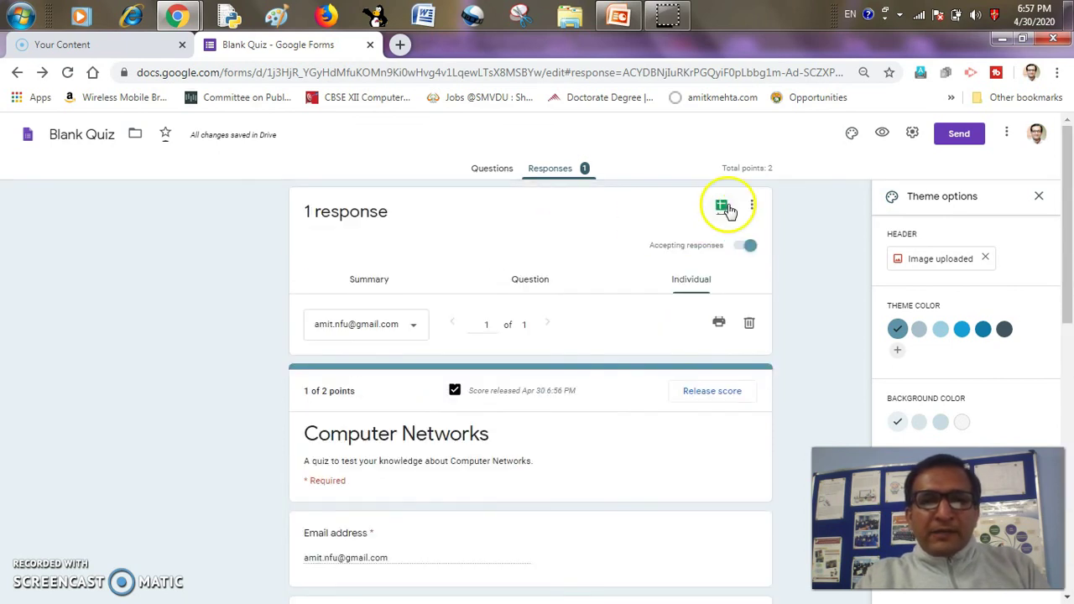
# Create a new response spreadsheet named Blank Quiz (Responses) and check the respondent's email address and score in it.
pyautogui.click(724, 209)
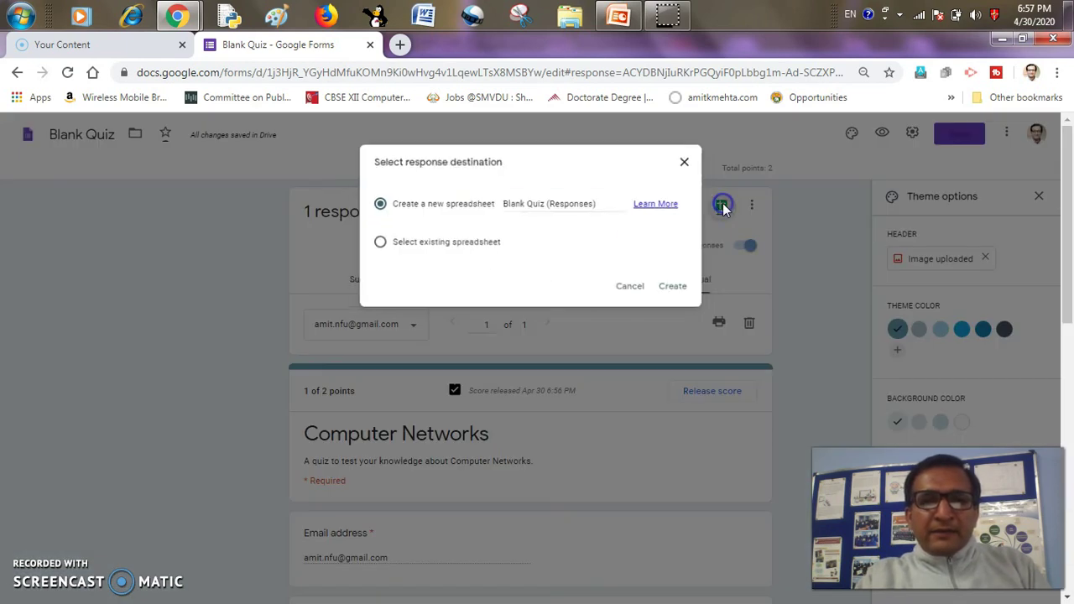
pyautogui.click(664, 293)
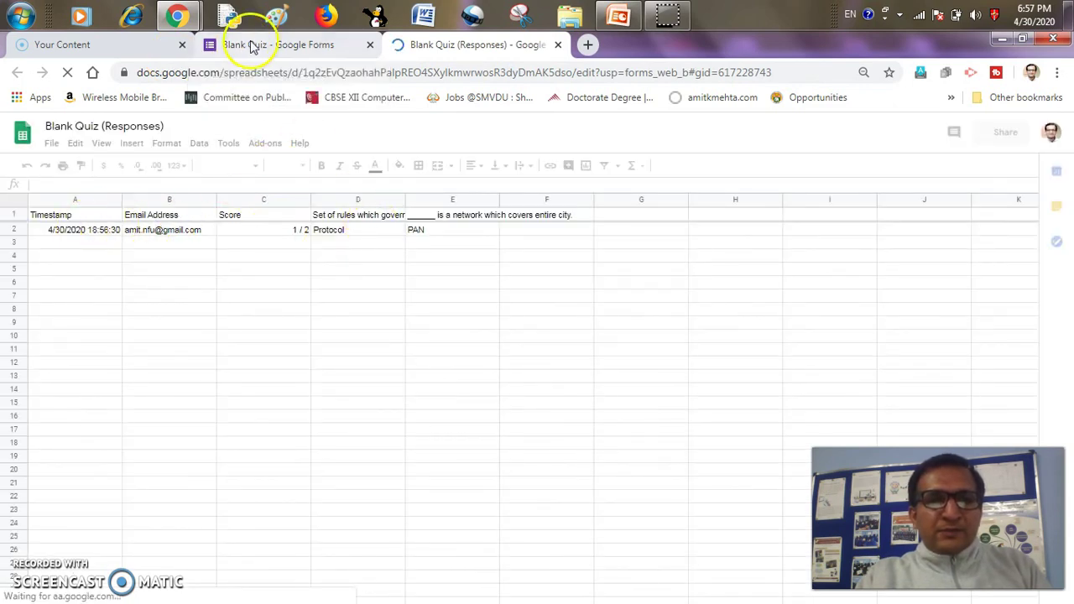
pyautogui.click(179, 230)
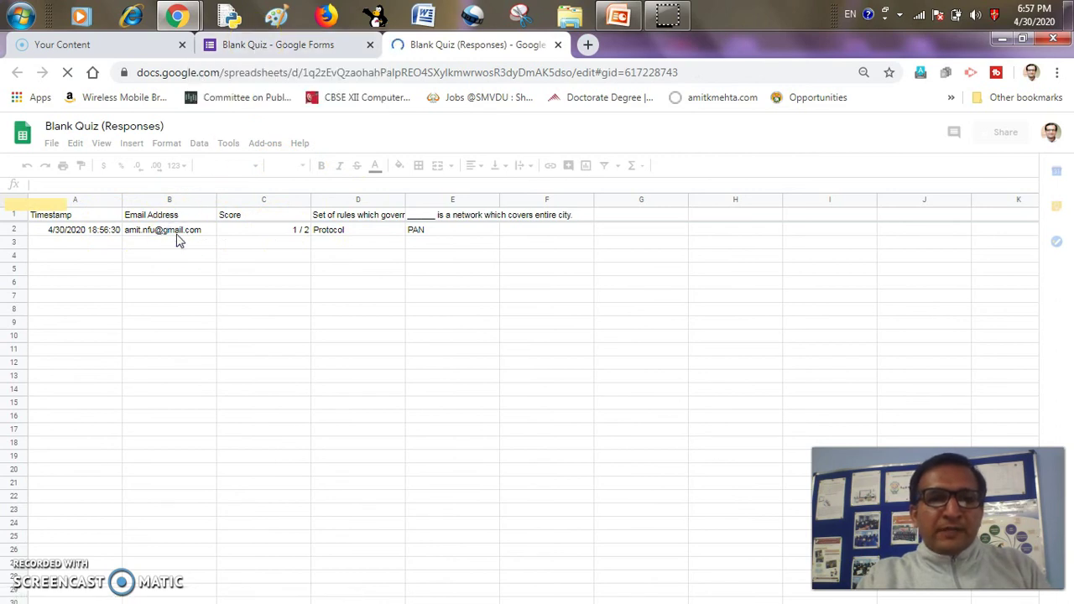
pyautogui.click(287, 233)
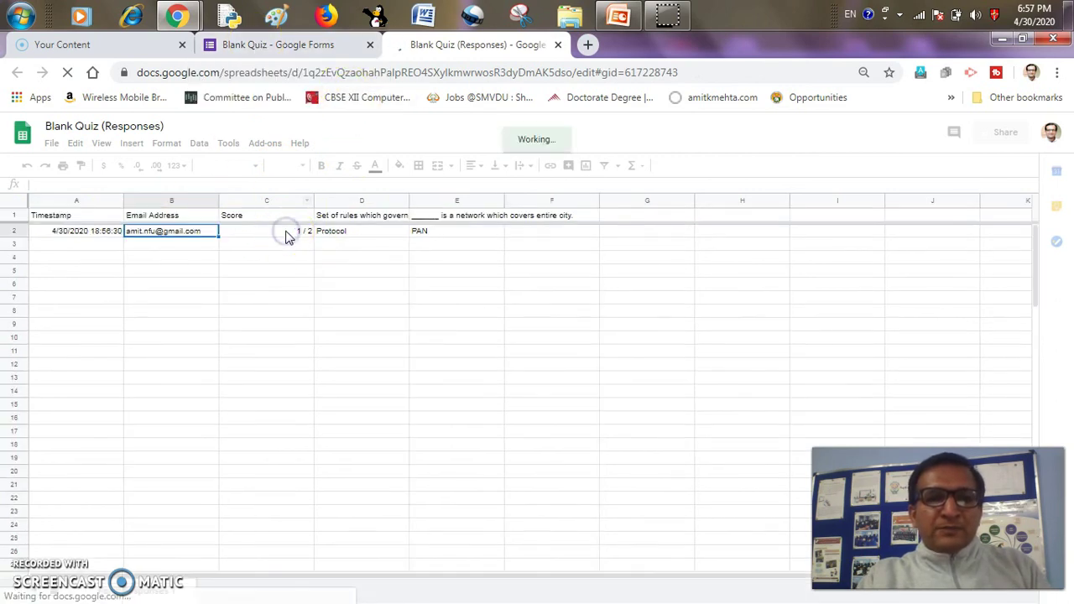
# Return to the quiz form and rename it from Blank Quiz to Computer Networks.
pyautogui.click(328, 45)
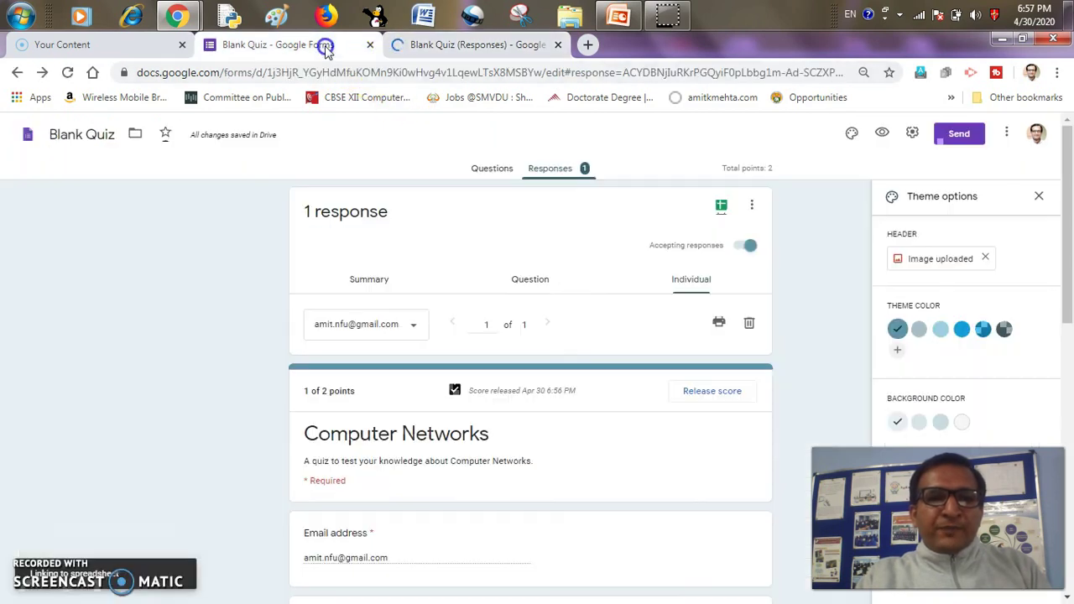
pyautogui.click(122, 134)
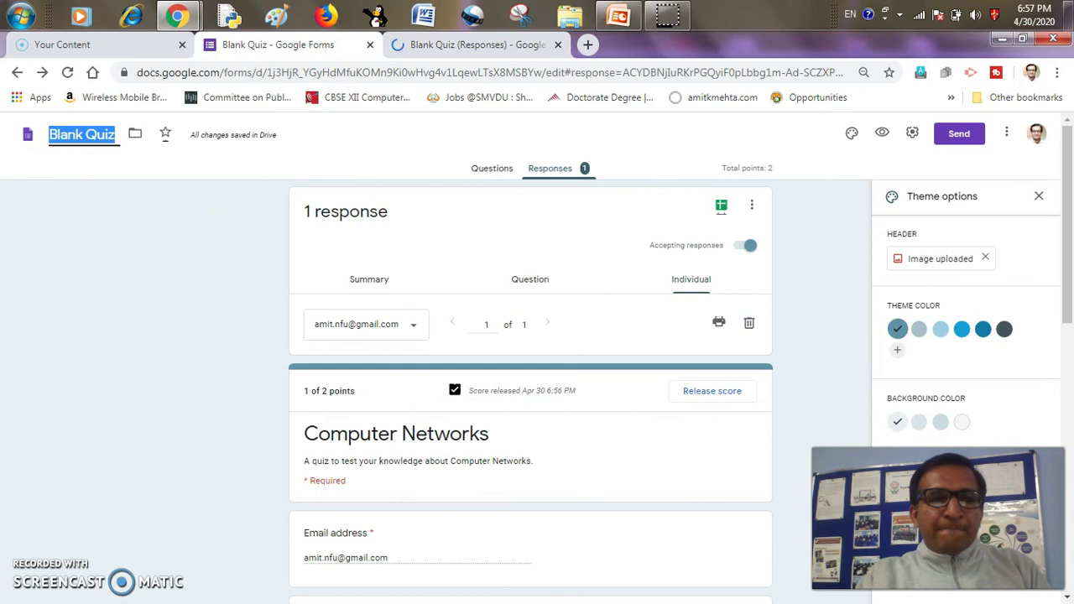
pyautogui.press('BackSpace')
pyautogui.write('Computer')
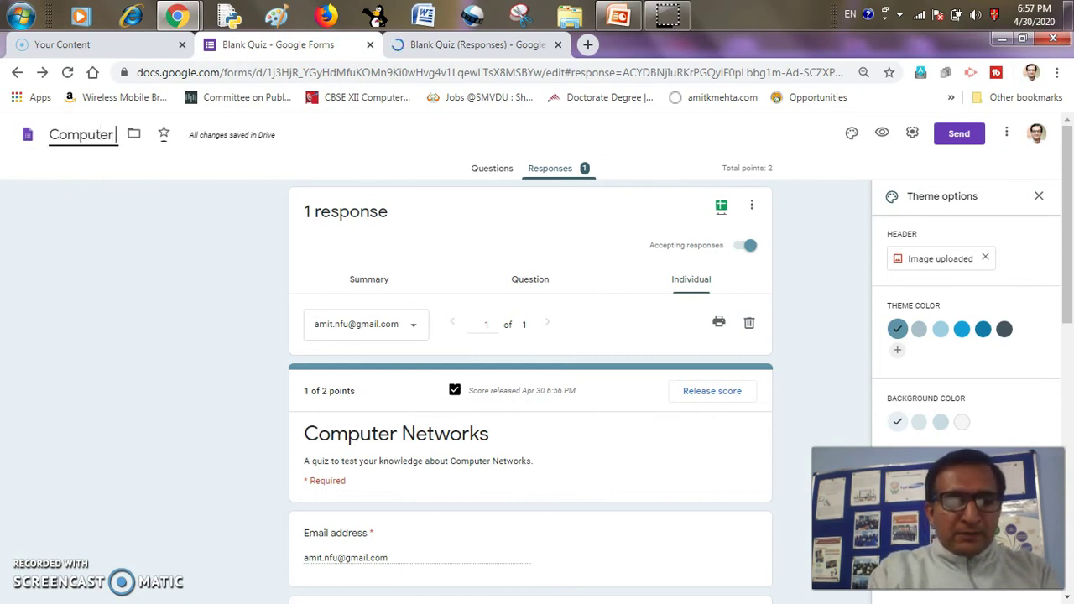
pyautogui.write(' Networks')
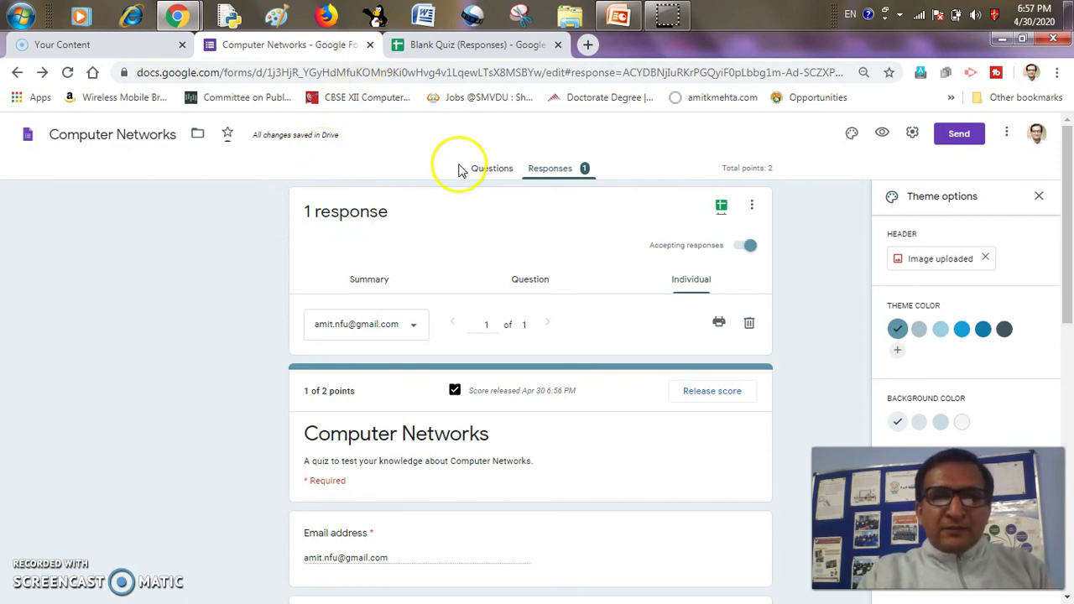
pyautogui.scroll(-4, 453, 186)
pyautogui.scroll(-4, 453, 187)
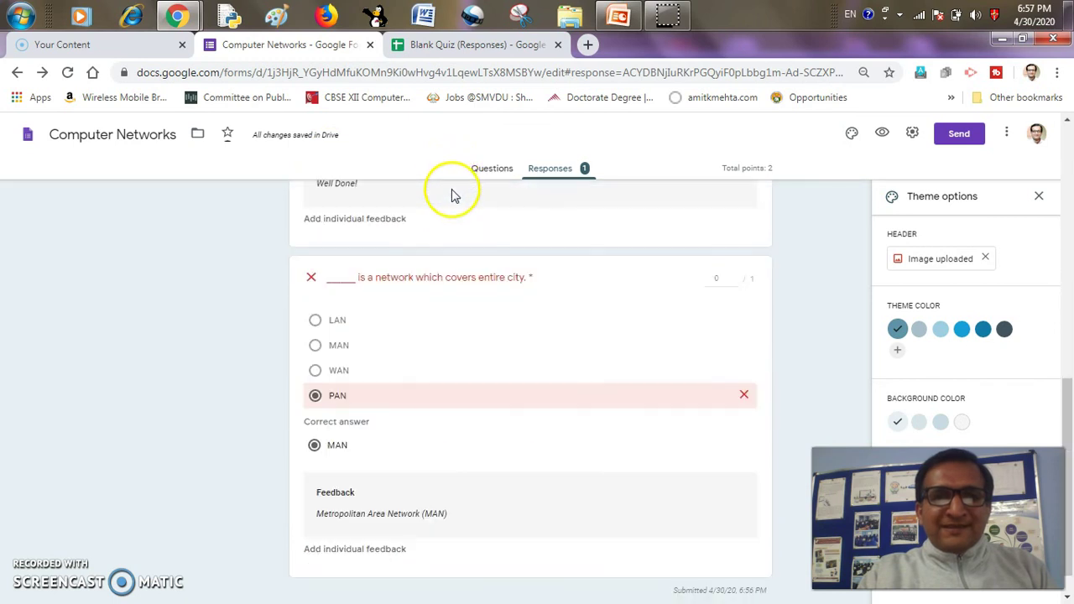